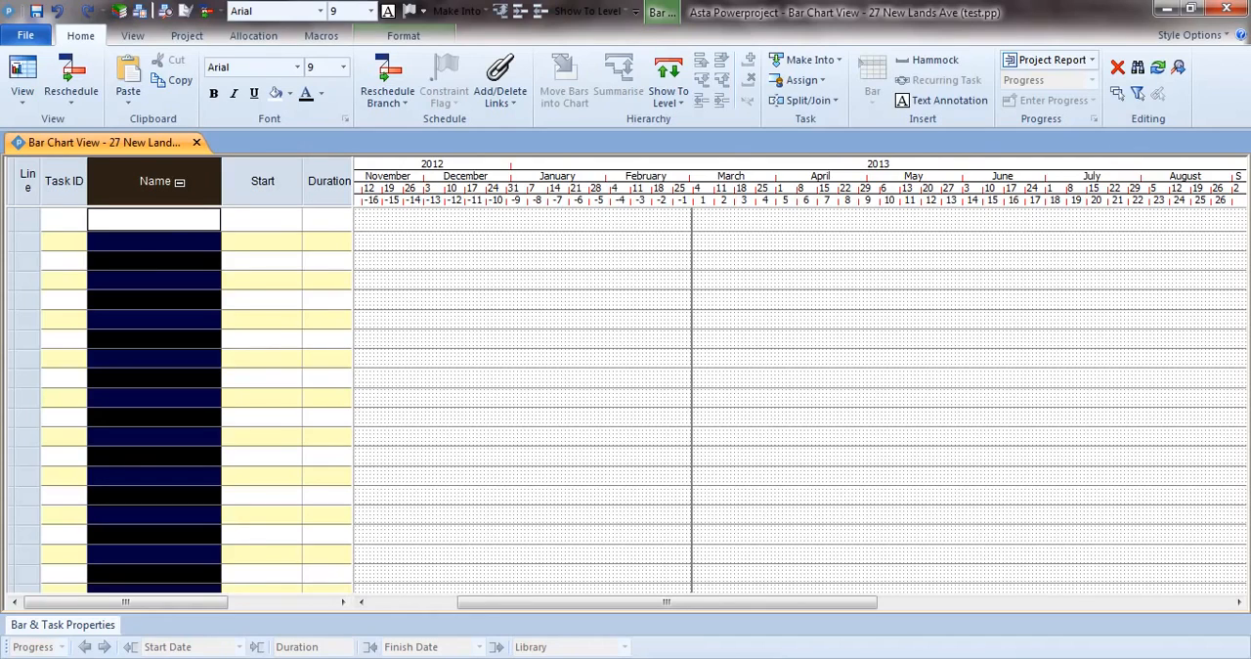
Add a task named Fencing in the first row with a duration of 6d and a start date of 28/Jan/13.
left_click(166, 226)
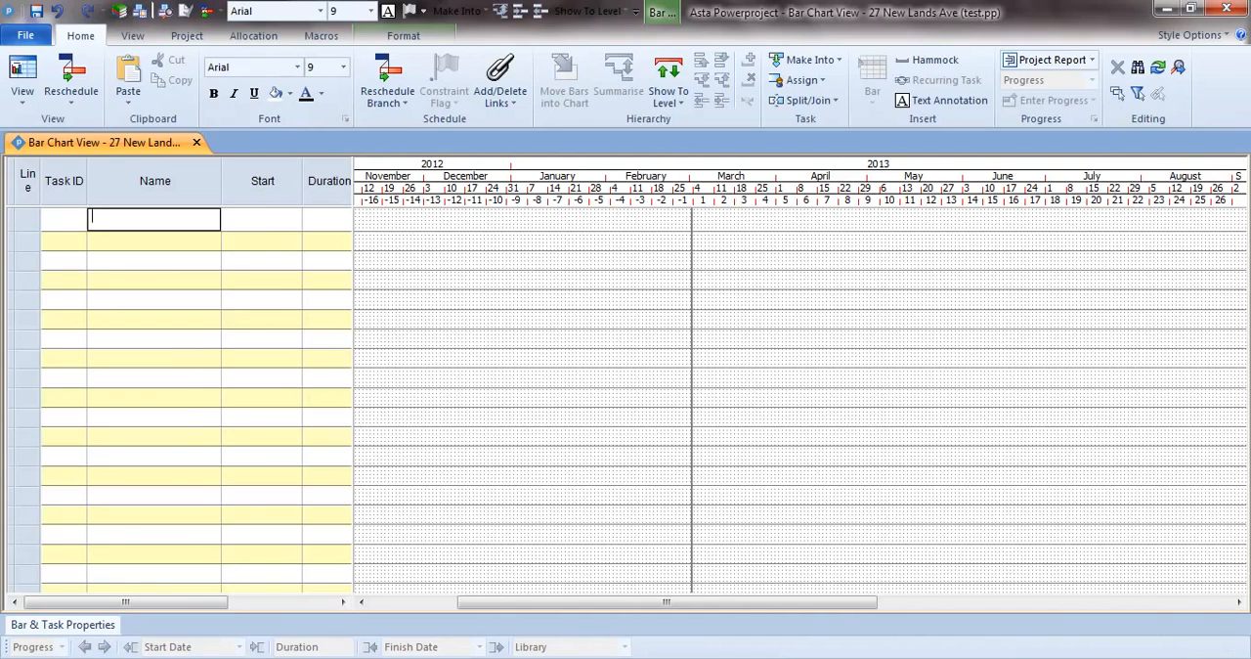
left_click_drag(1189, 658, 1203, 658)
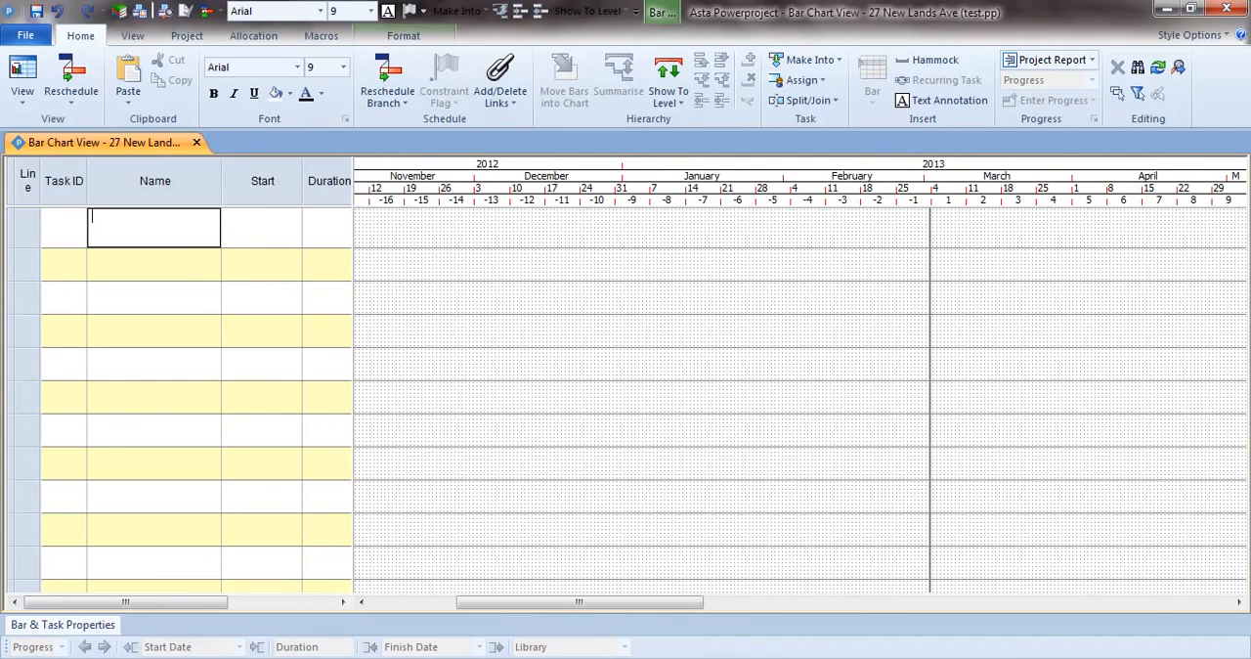
left_click_drag(666, 606, 765, 606)
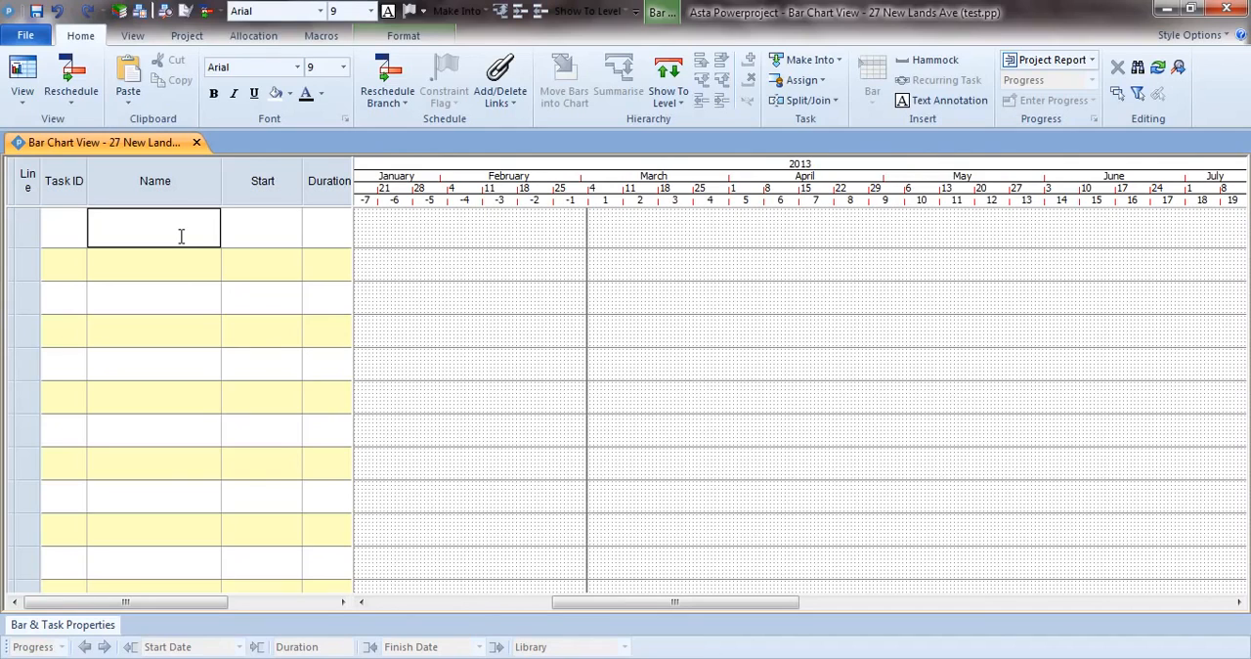
type("Fencing")
key("Tab")
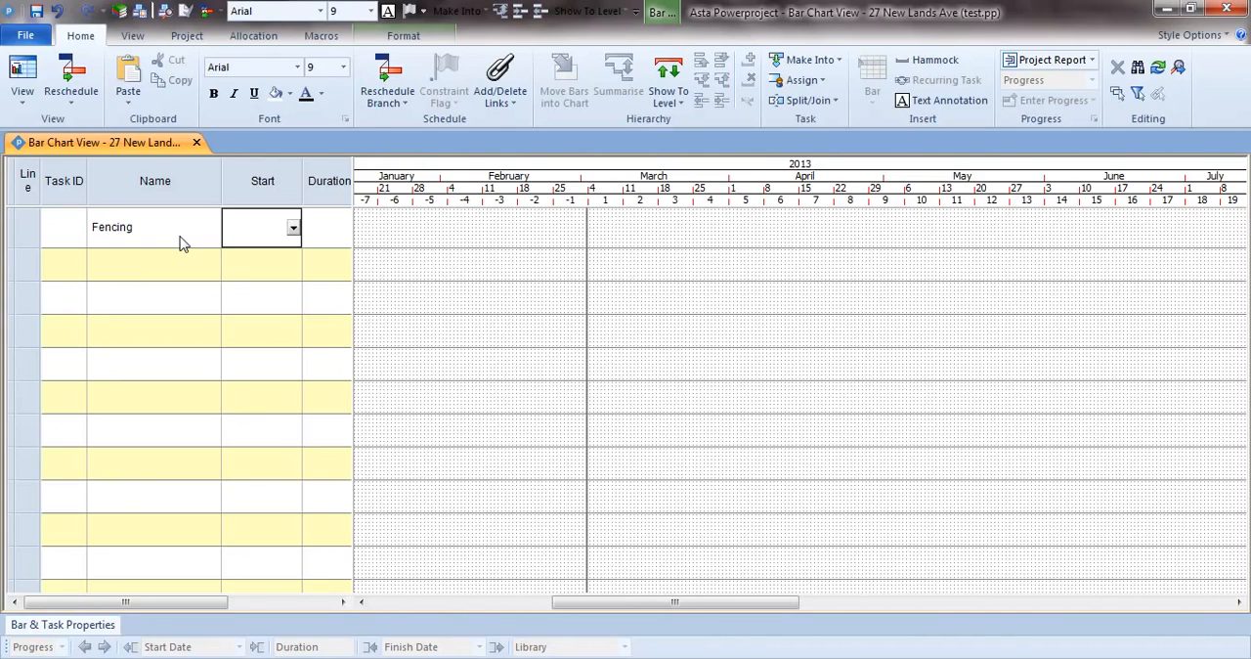
key("Tab")
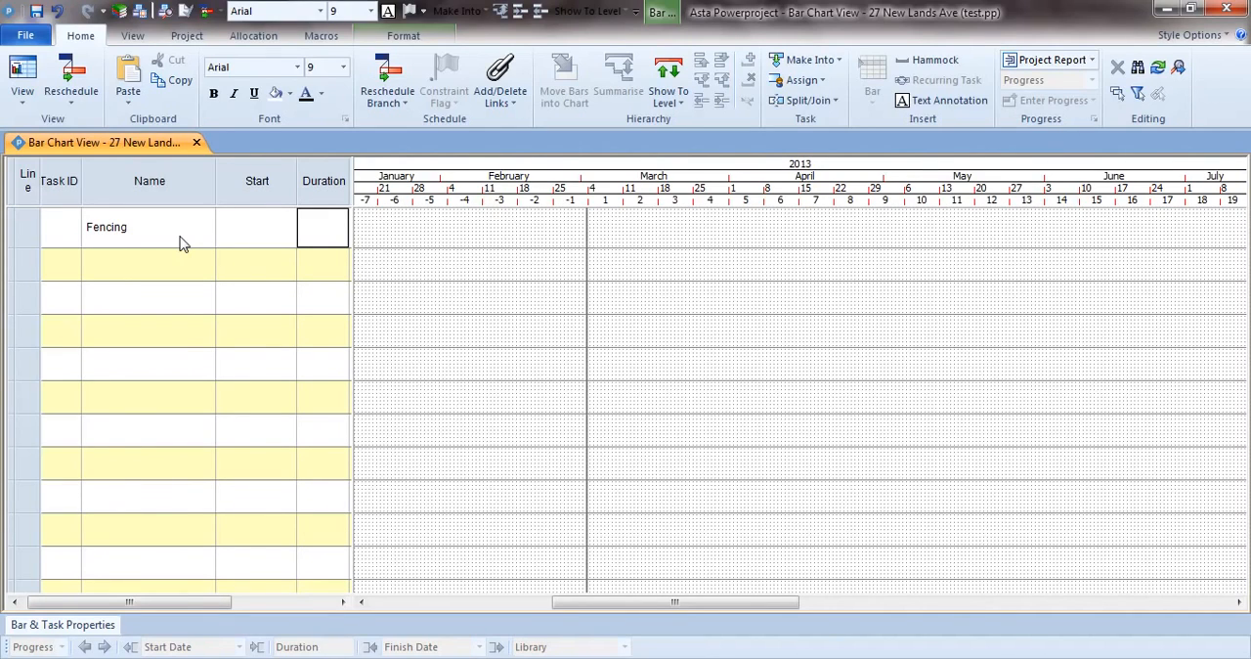
type("6d")
key("Return")
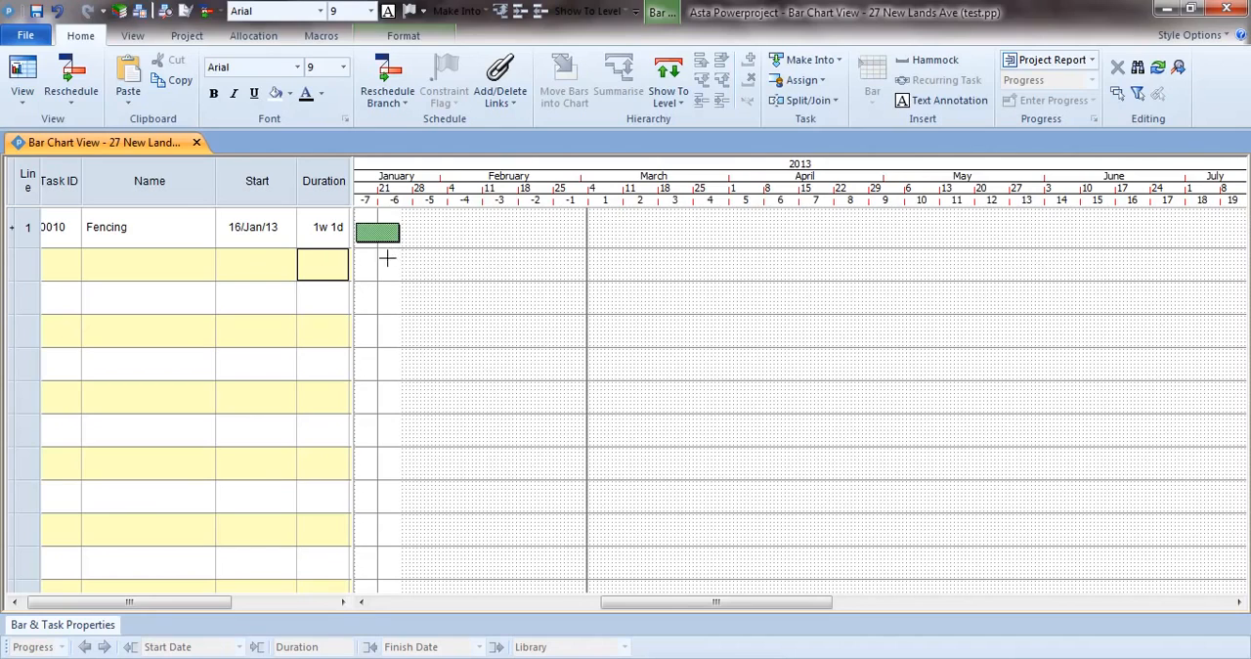
left_click(291, 235)
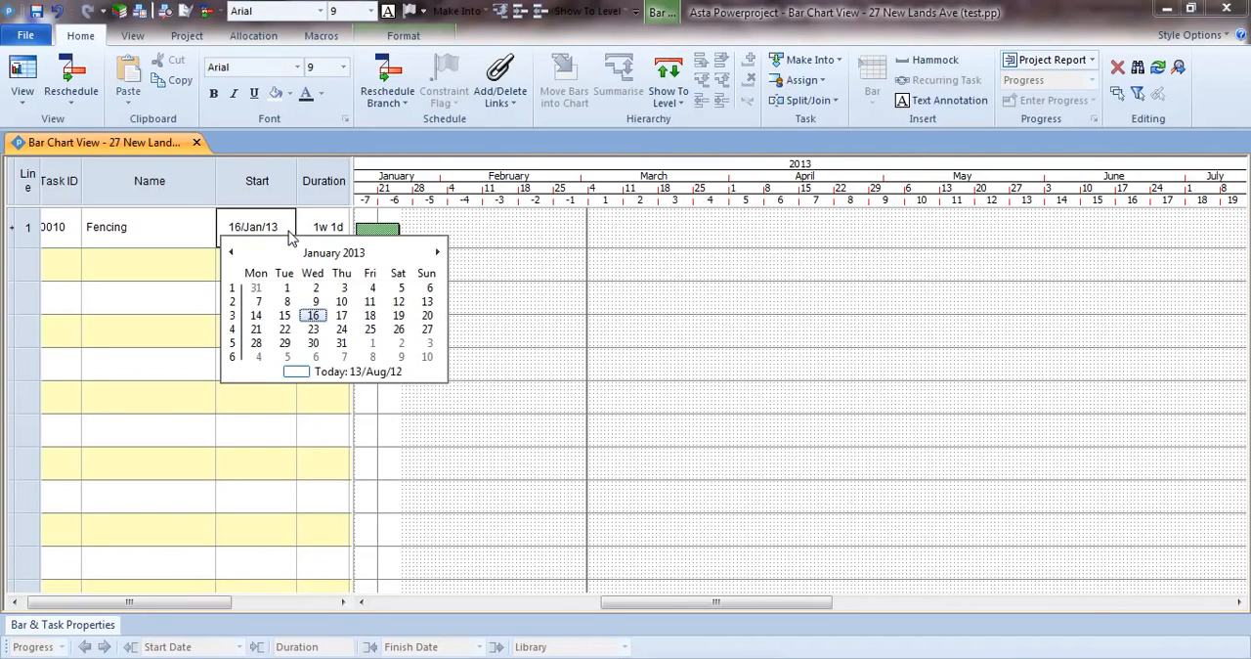
left_click(256, 343)
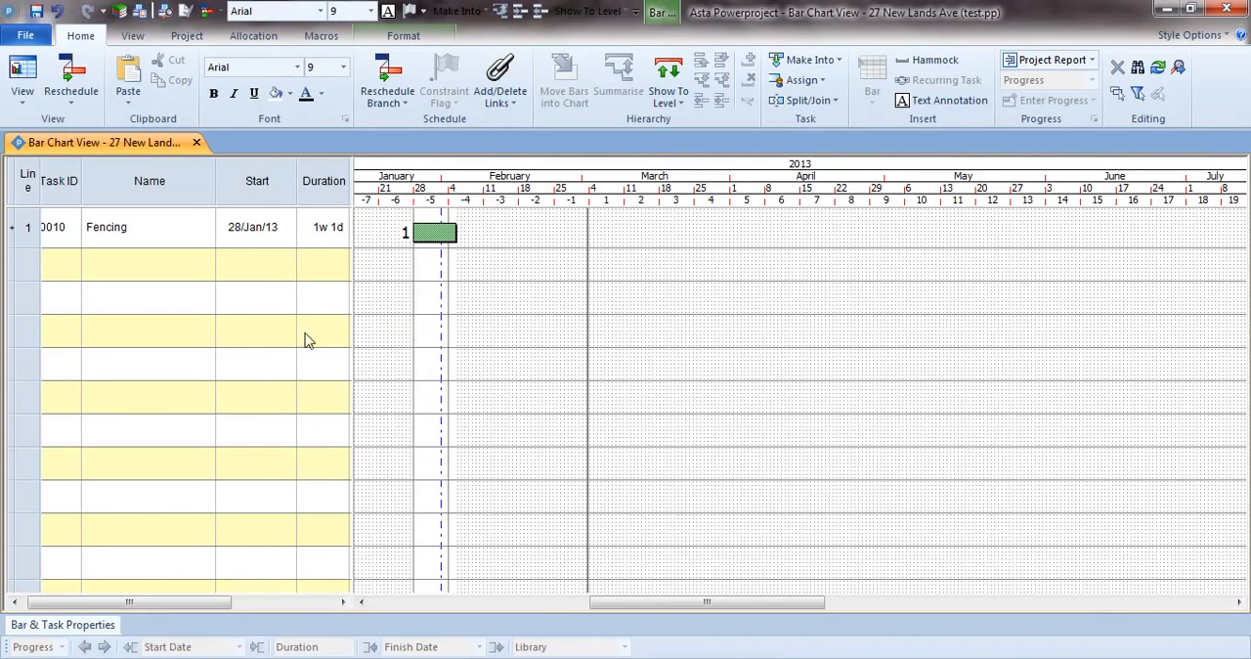
left_click(322, 188)
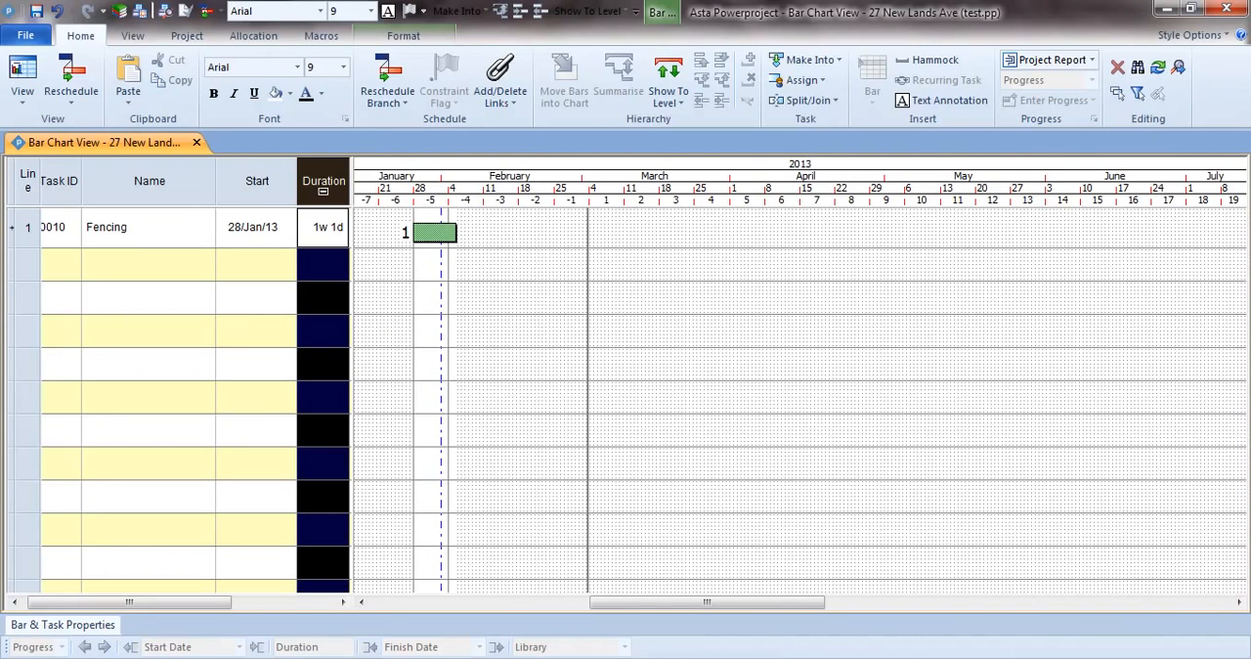
right_click(327, 246)
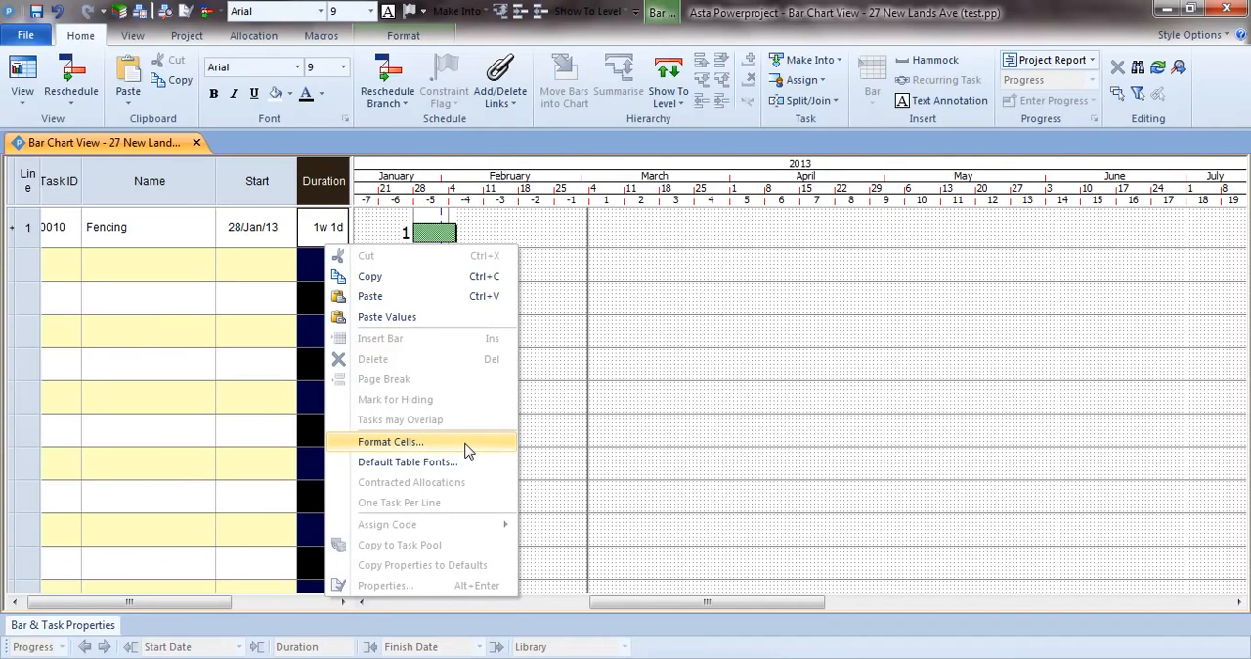
left_click(536, 414)
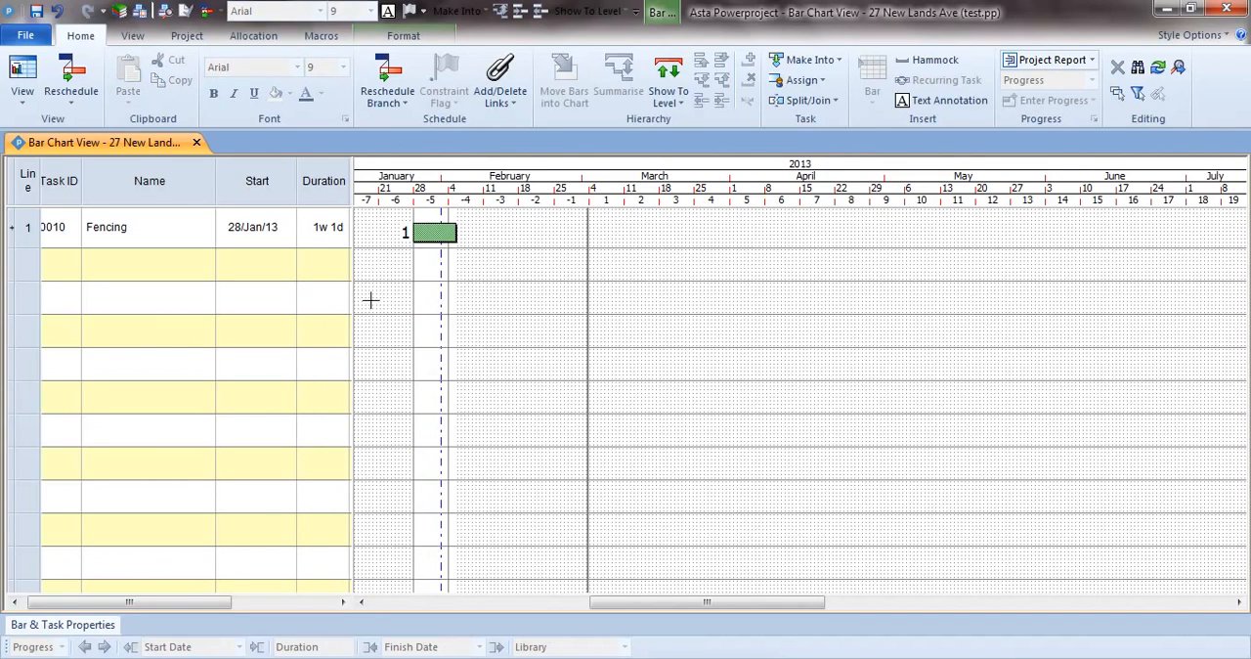
Set the Fencing task's duration in hours, to 72h.
double_click(323, 245)
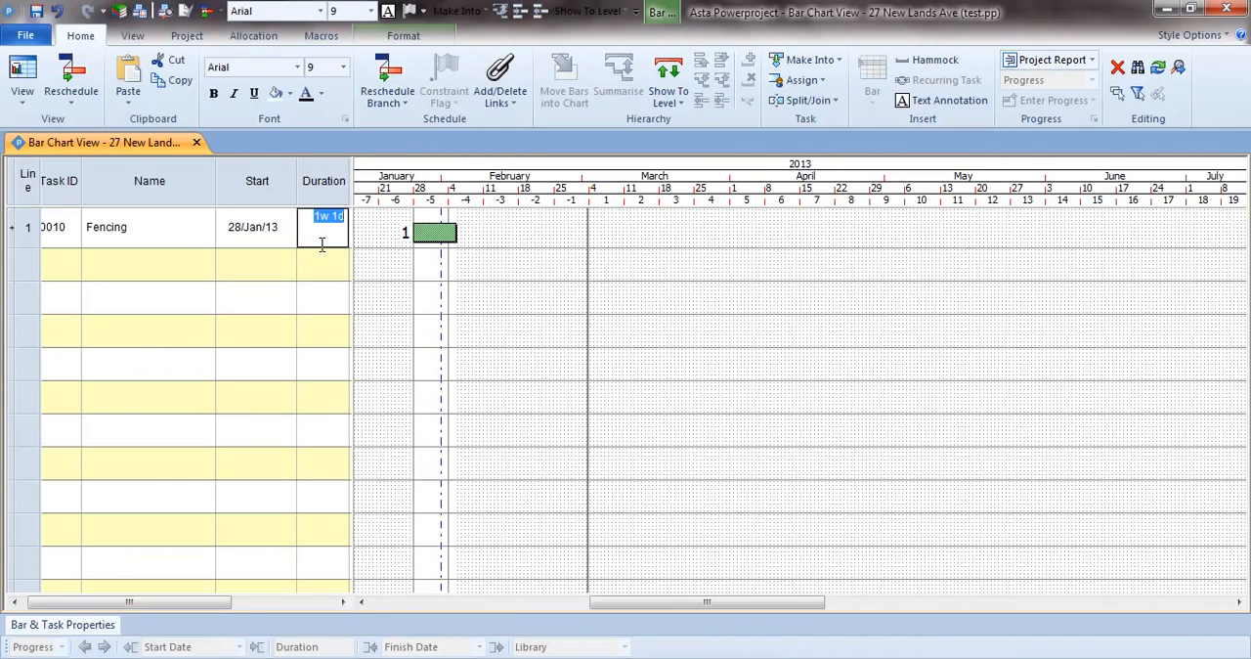
type("72h")
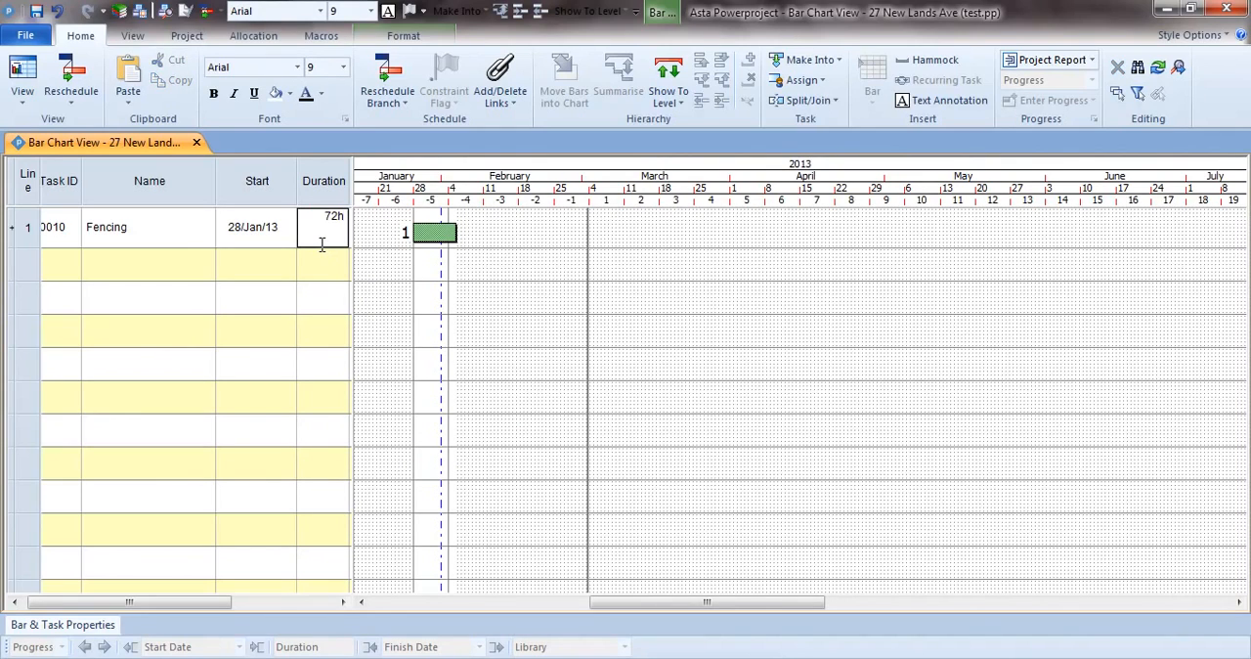
key("Return")
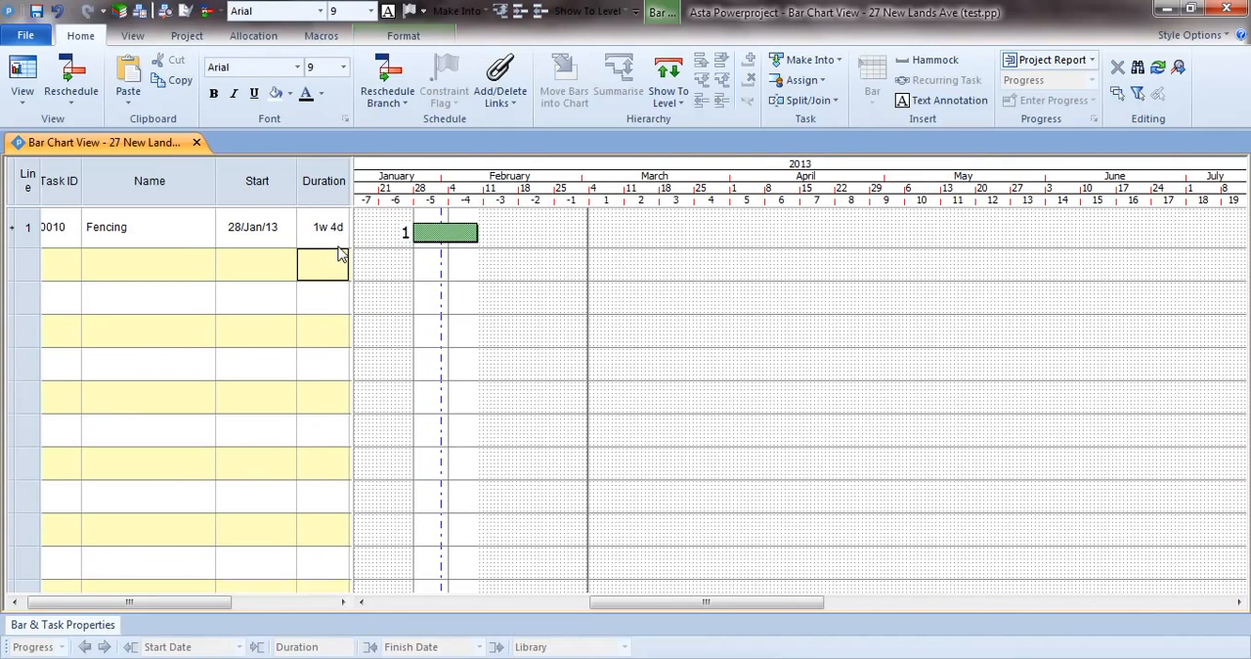
Set the Fencing task's duration to 2w 3d and its start date to 04/Feb/13.
double_click(338, 245)
type("2w ")
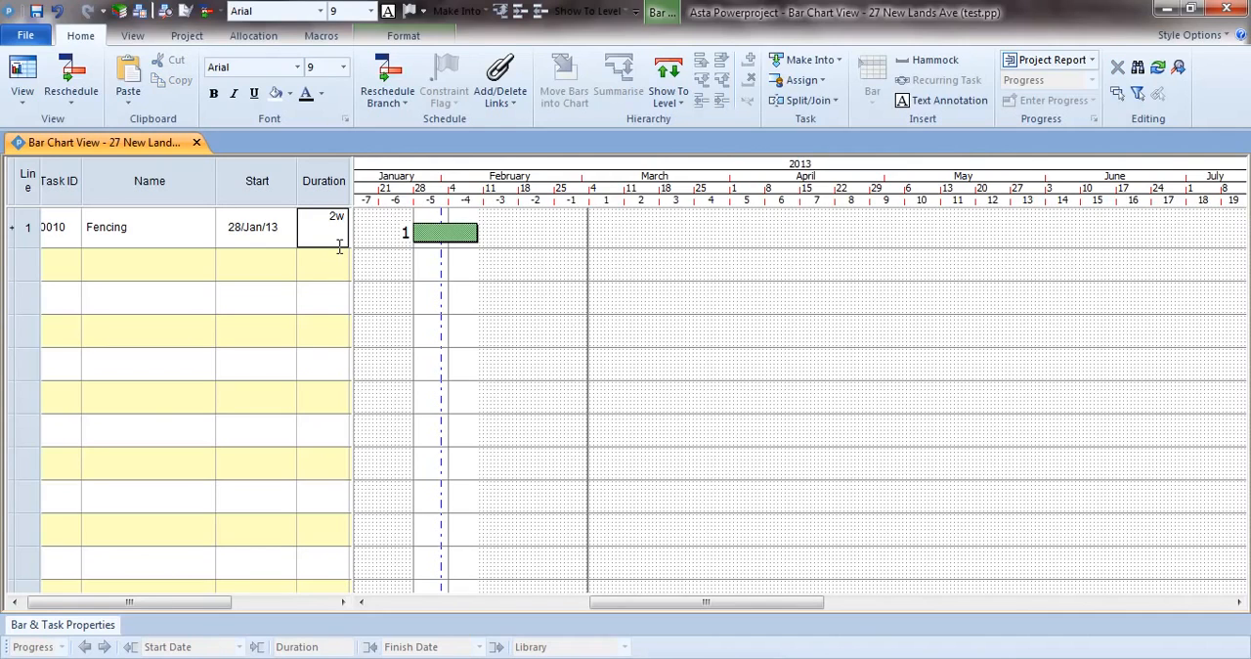
type("3d")
key("Return")
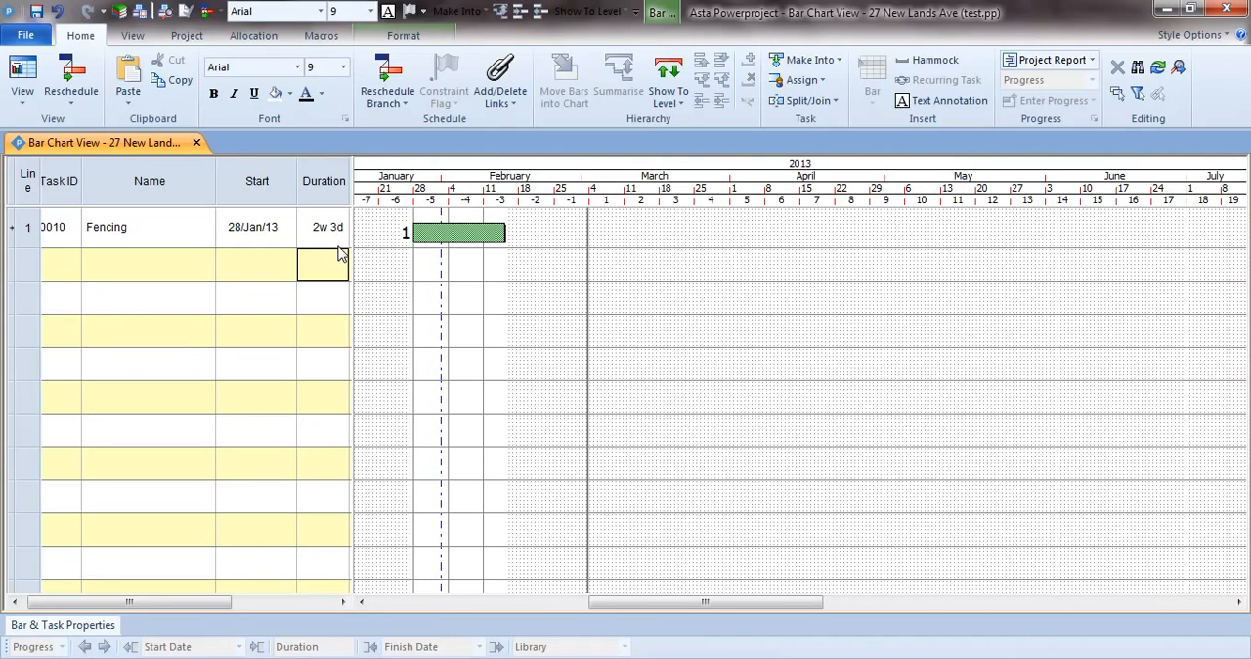
double_click(289, 232)
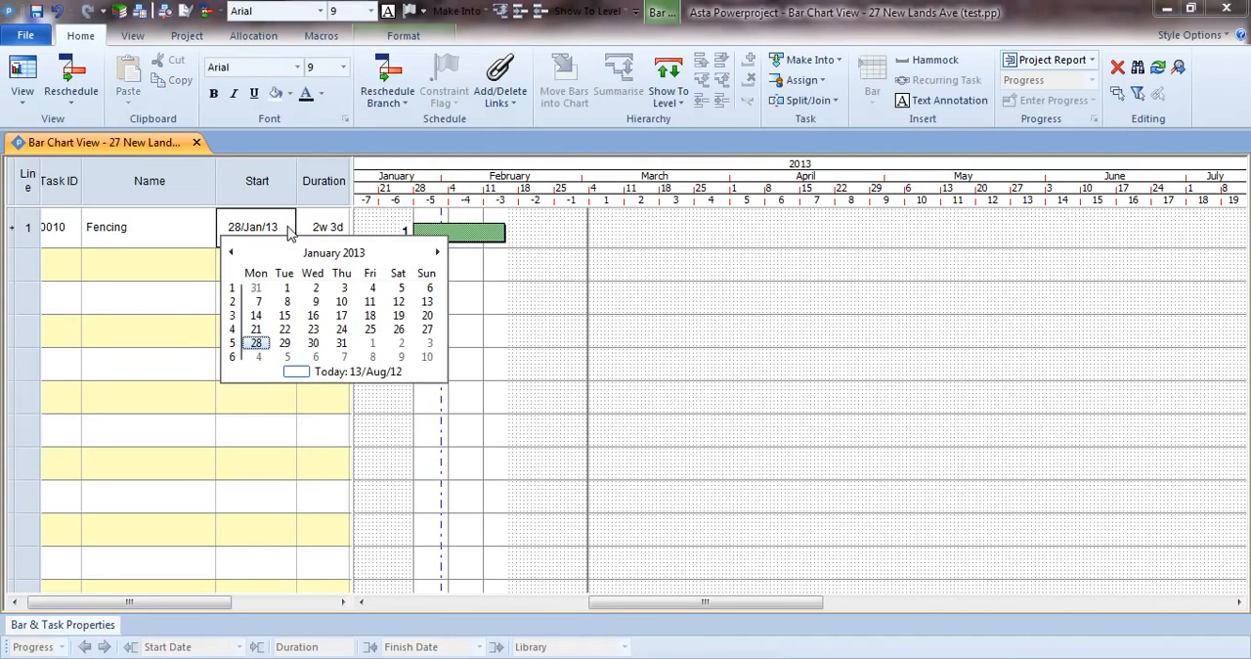
left_click(258, 358)
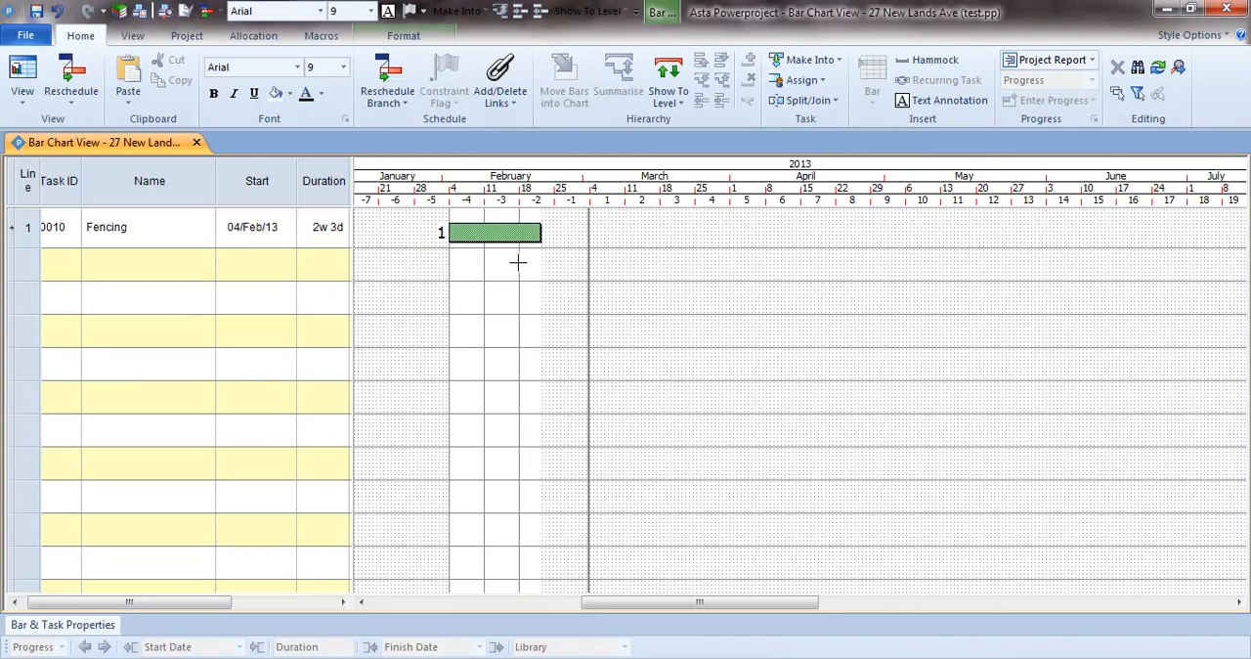
Move the Fencing bar in the chart to start on 25/Mar/13 and extend its finish to a 3w 2d duration.
left_click_drag(481, 234, 730, 230)
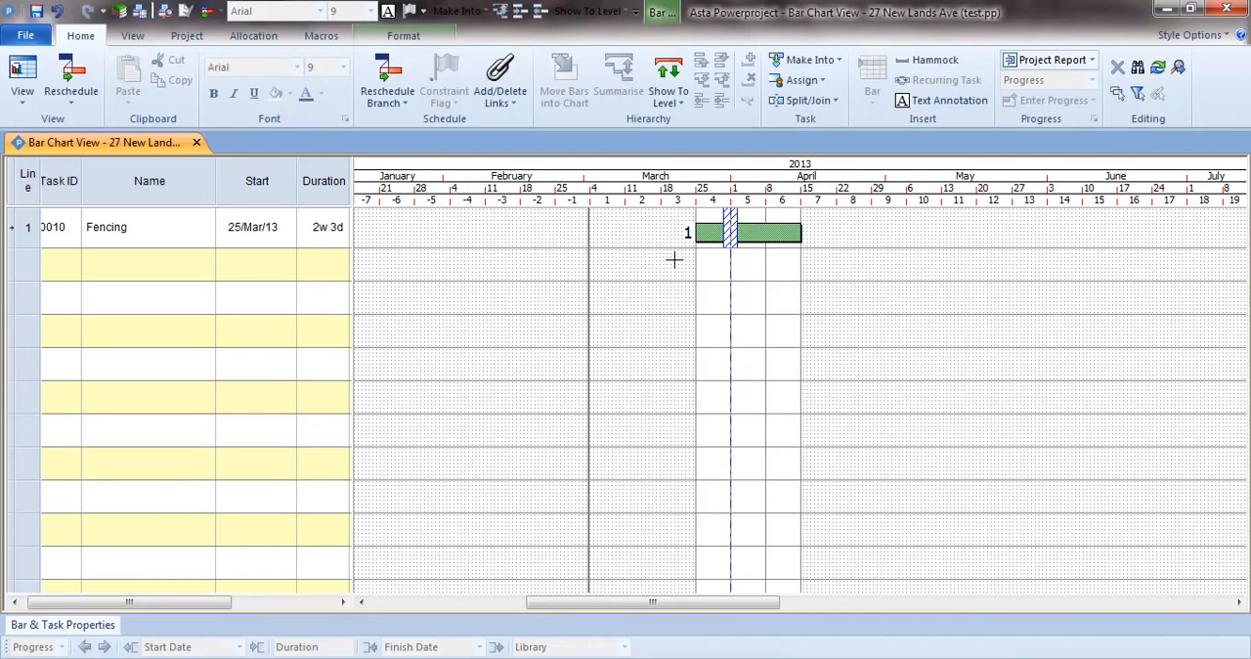
left_click_drag(805, 233, 836, 241)
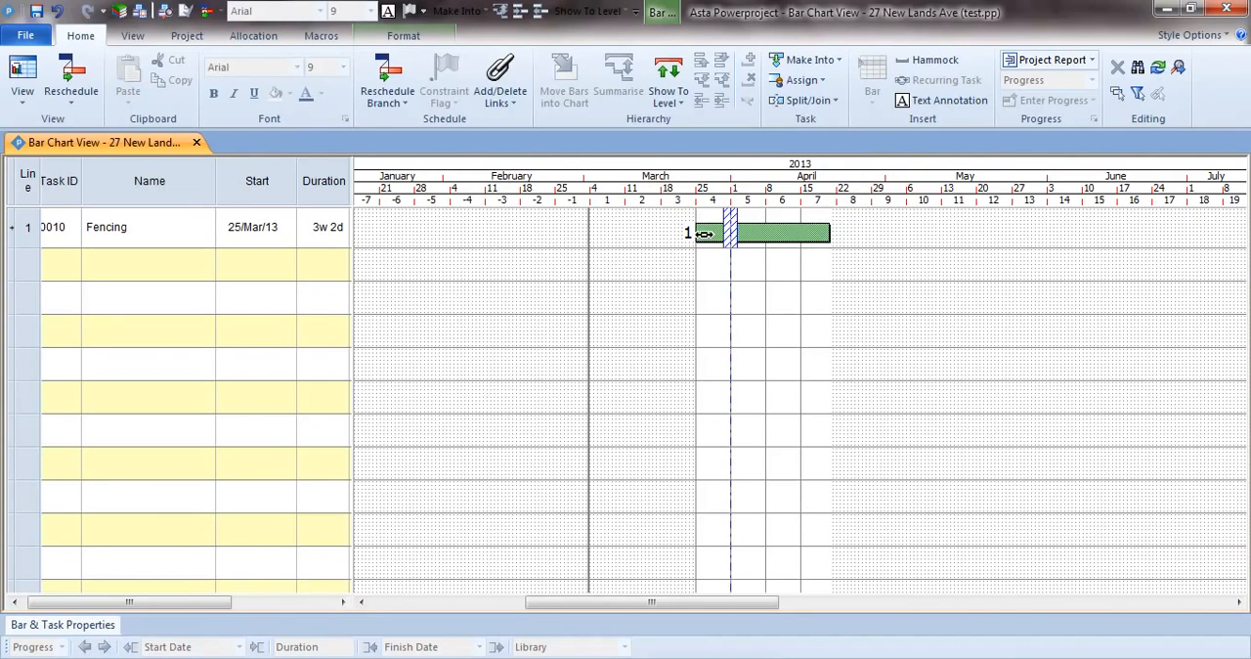
Resize the Fencing bar in the chart to 1w 1d and move it to start on 08/Mar/13.
left_click_drag(698, 232, 615, 228)
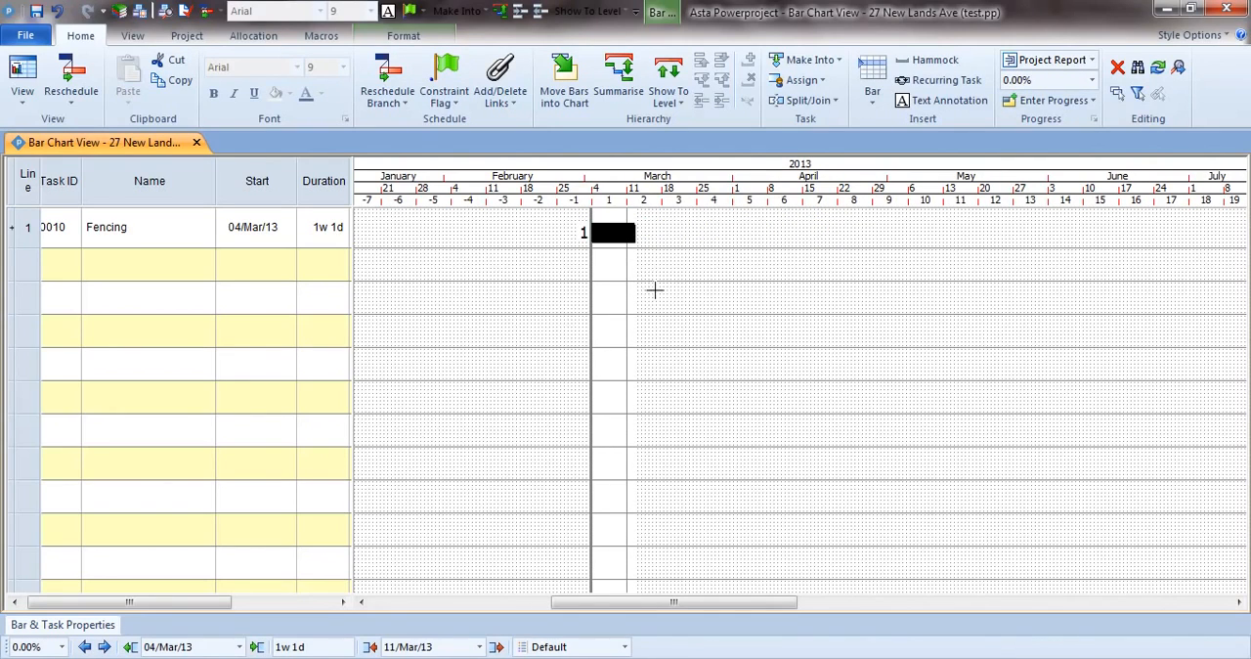
left_click_drag(616, 233, 649, 234)
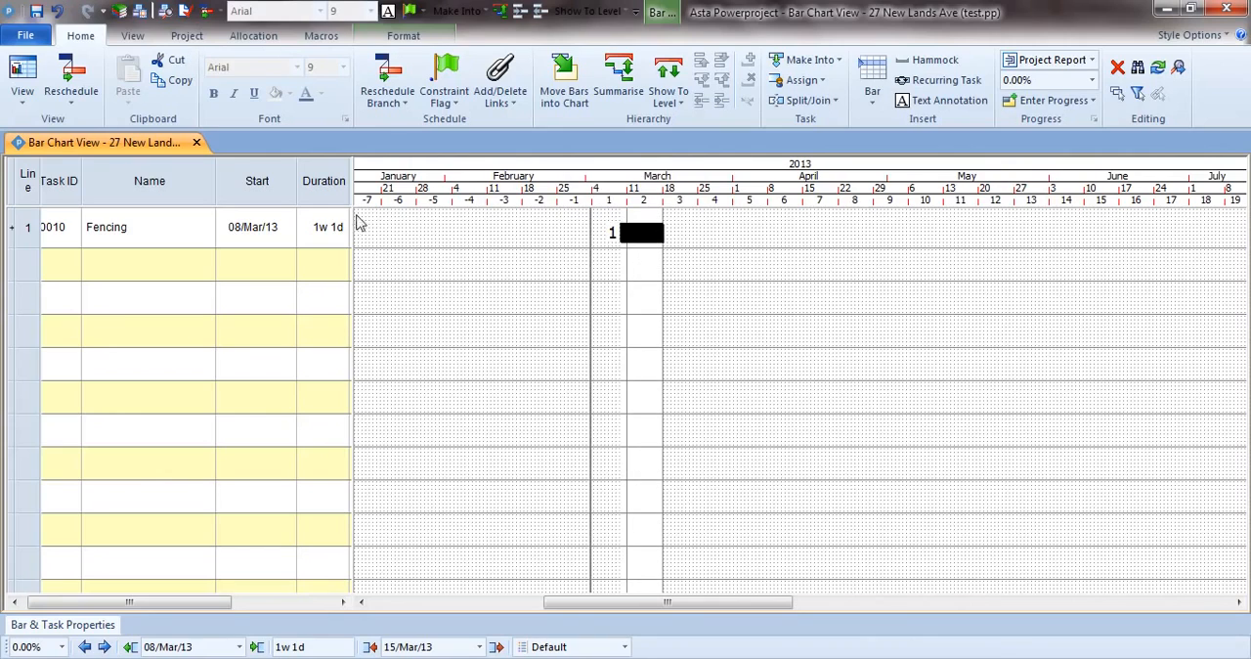
left_click(265, 191)
left_click(638, 242)
left_click(654, 272)
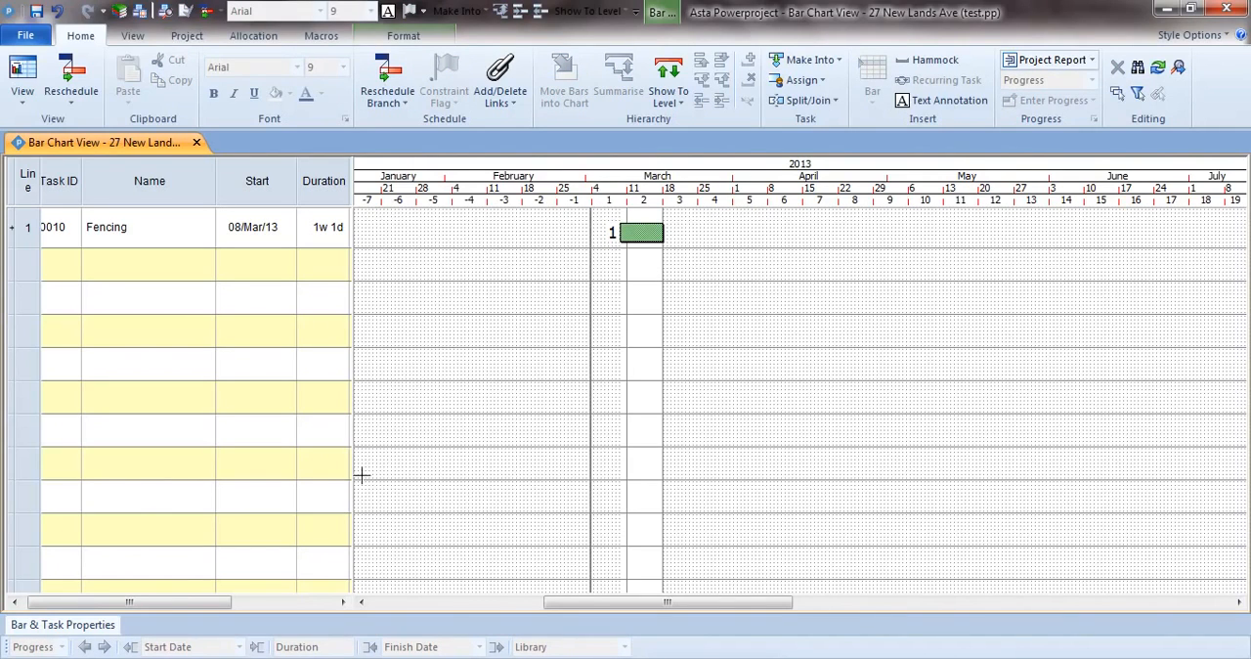
Paste the copied list of task names, Demolition to End of Phase, into the Name column below Fencing.
left_click_drag(215, 601, 209, 601)
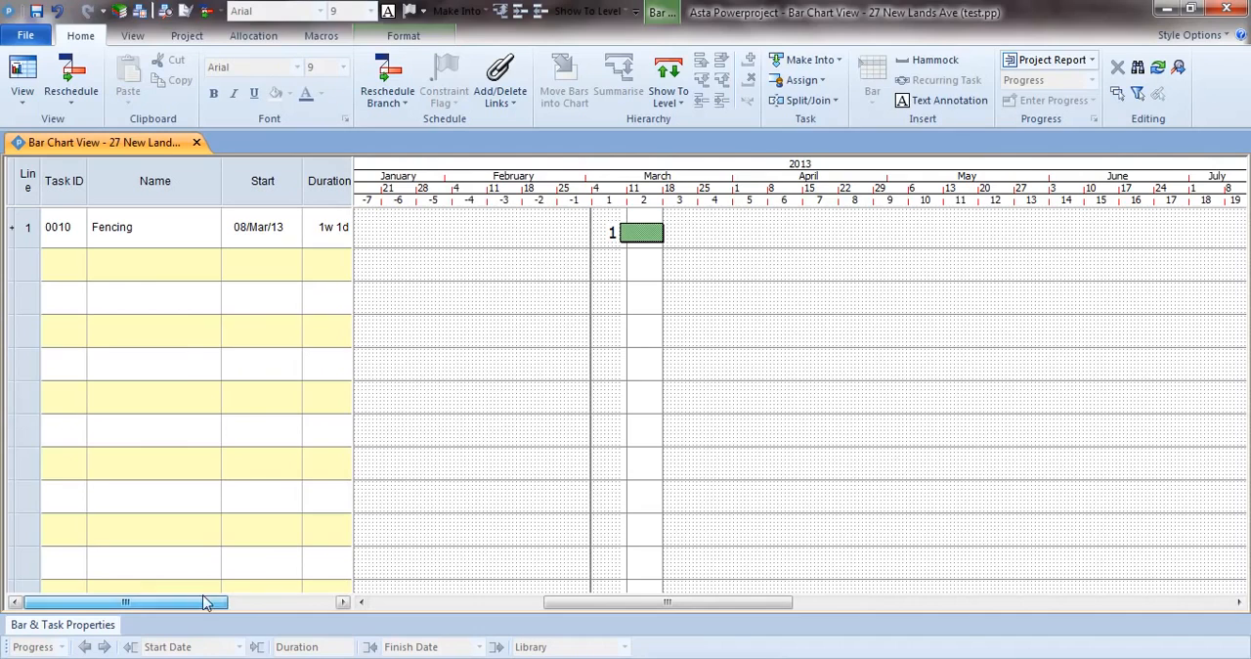
right_click(144, 269)
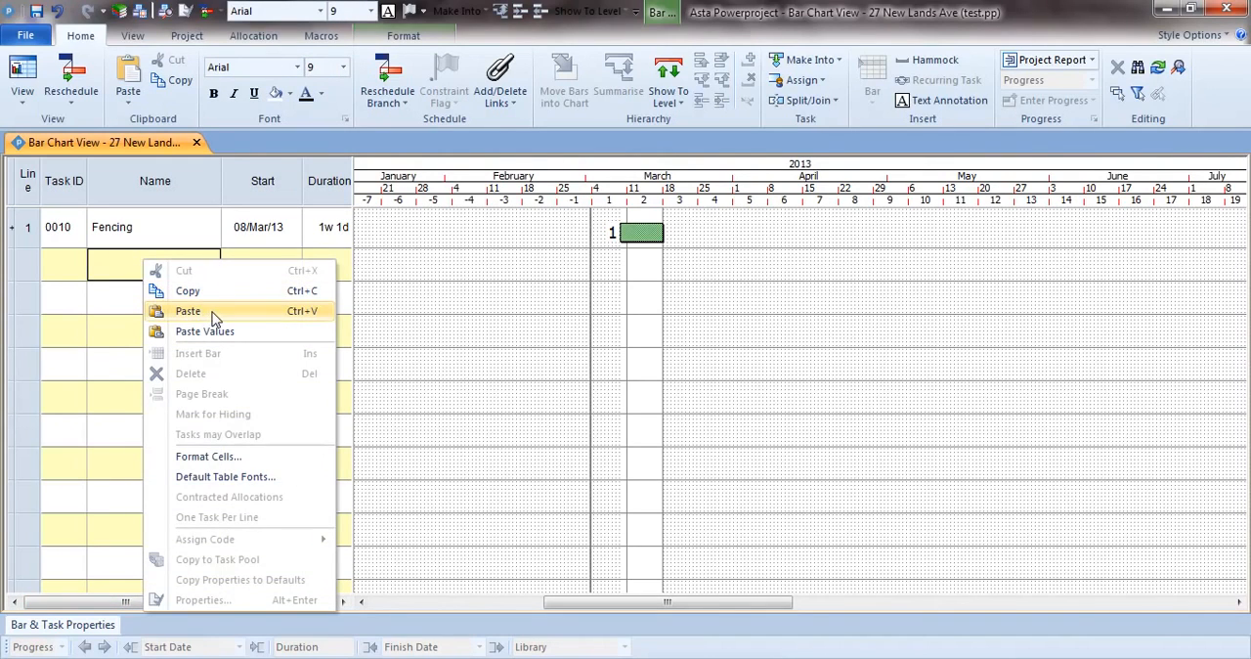
left_click(187, 310)
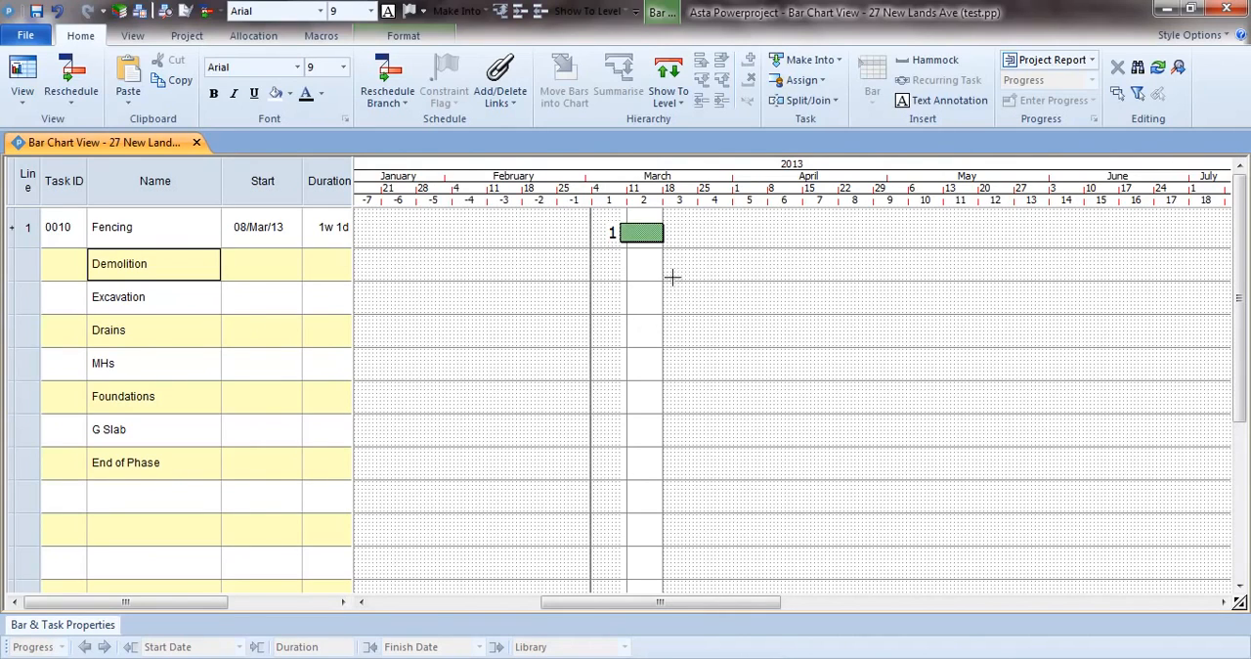
Draw a 3w bar for Demolition starting 18/Mar/13 and a 4w bar for Excavation starting 10/Apr/13.
left_click_drag(665, 264, 785, 272)
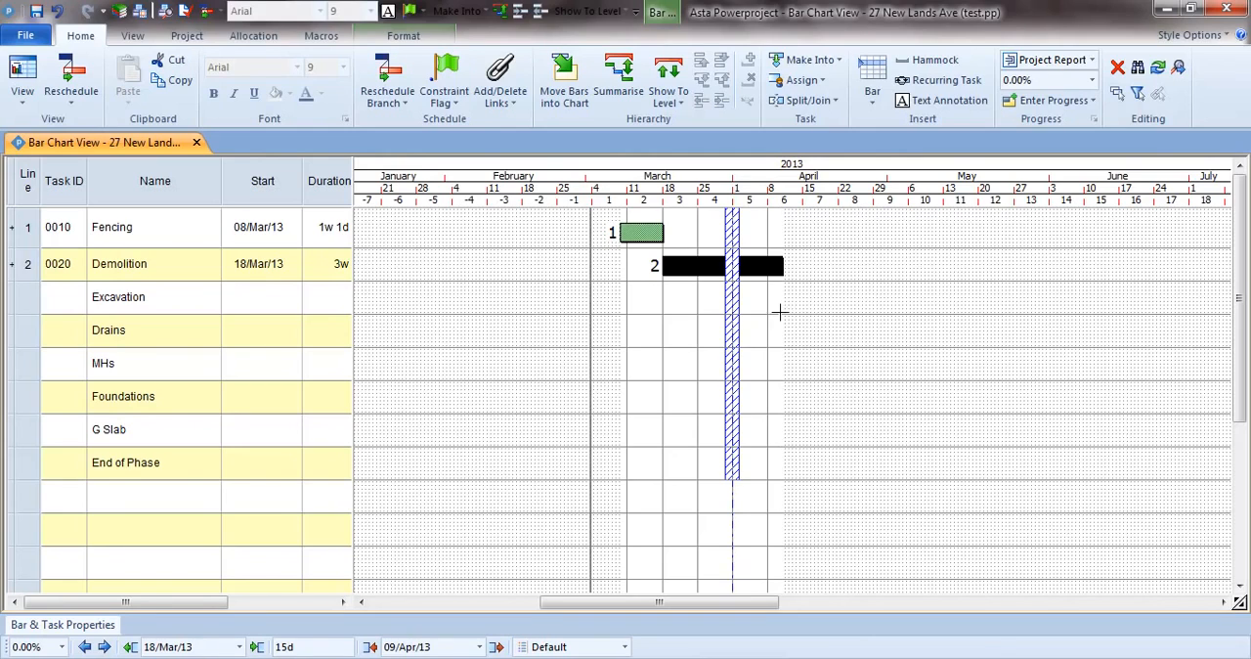
left_click_drag(787, 300, 935, 315)
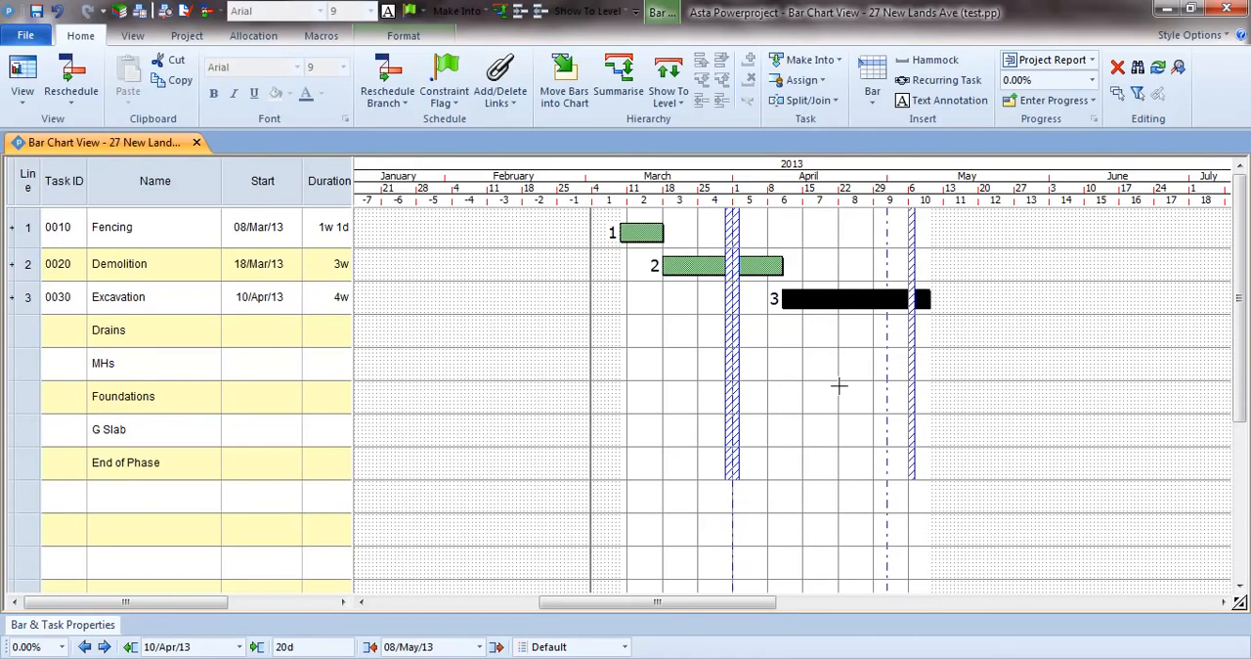
Draw bars for Drains (1w from 18/Apr/13), MHs (3d from 25/Apr/13), Foundations (4w 4d from 29/Apr/13) and G Slab (4w from 15/May/13).
mouse_move(829, 331)
left_mouse_down()
mouse_move(860, 336)
mouse_move(873, 366)
mouse_move(962, 402)
mouse_move(1054, 412)
left_mouse_up()
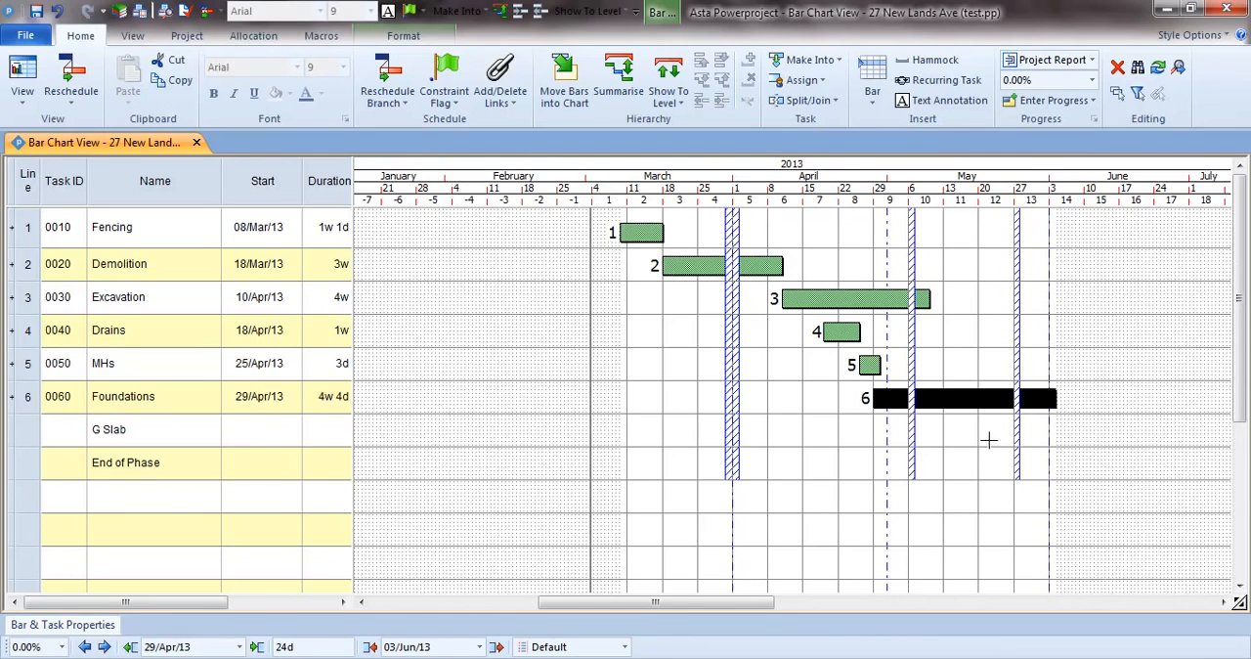
left_click_drag(964, 432, 1107, 440)
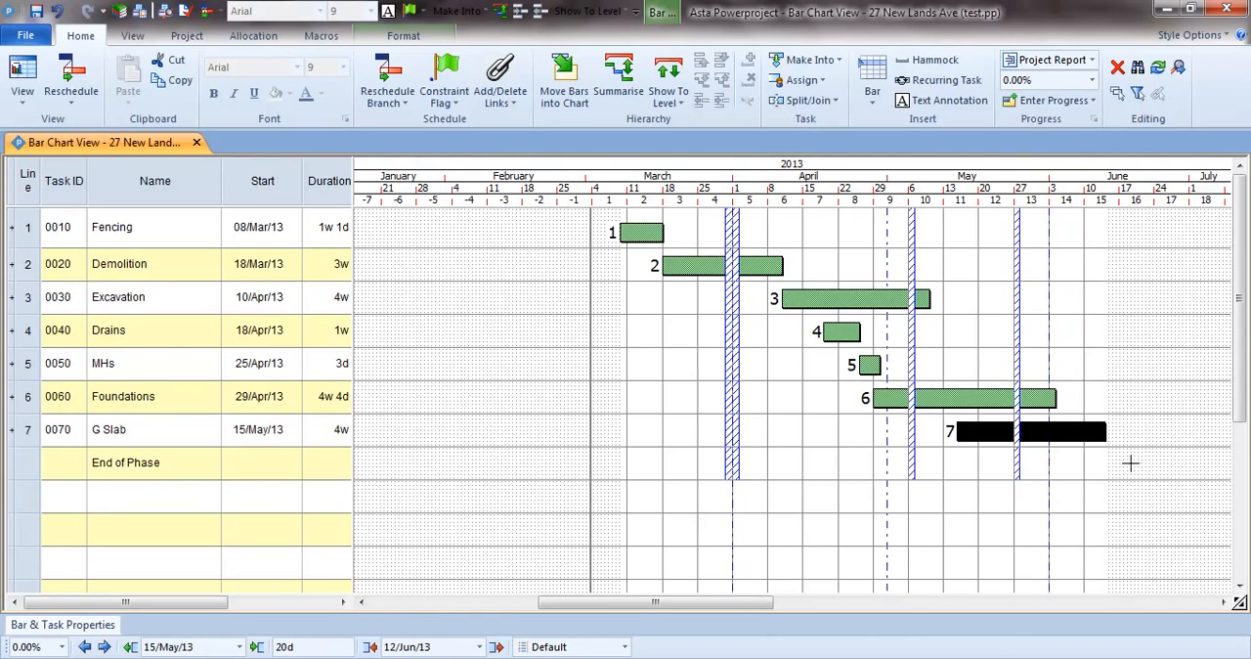
Draw a 2d bar for End of Phase starting 18/Jun/13 and shrink it to zero duration as a milestone.
left_click_drag(1131, 463, 1142, 465)
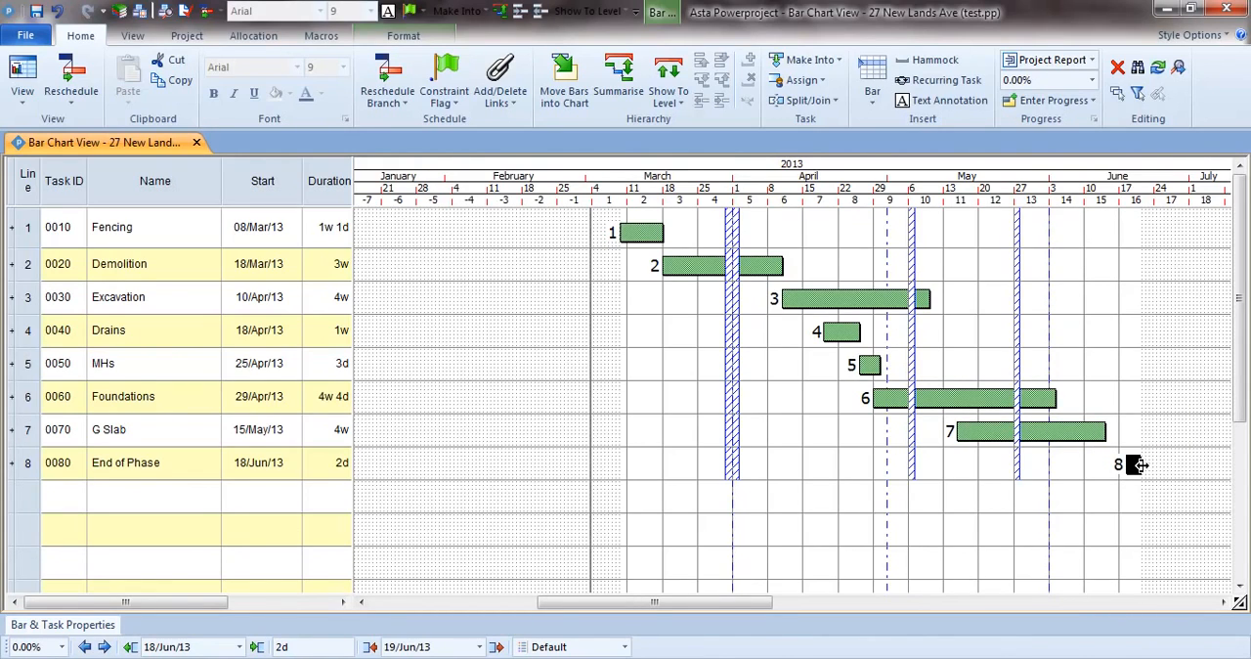
left_click_drag(1140, 465, 1121, 465)
left_click(1085, 483)
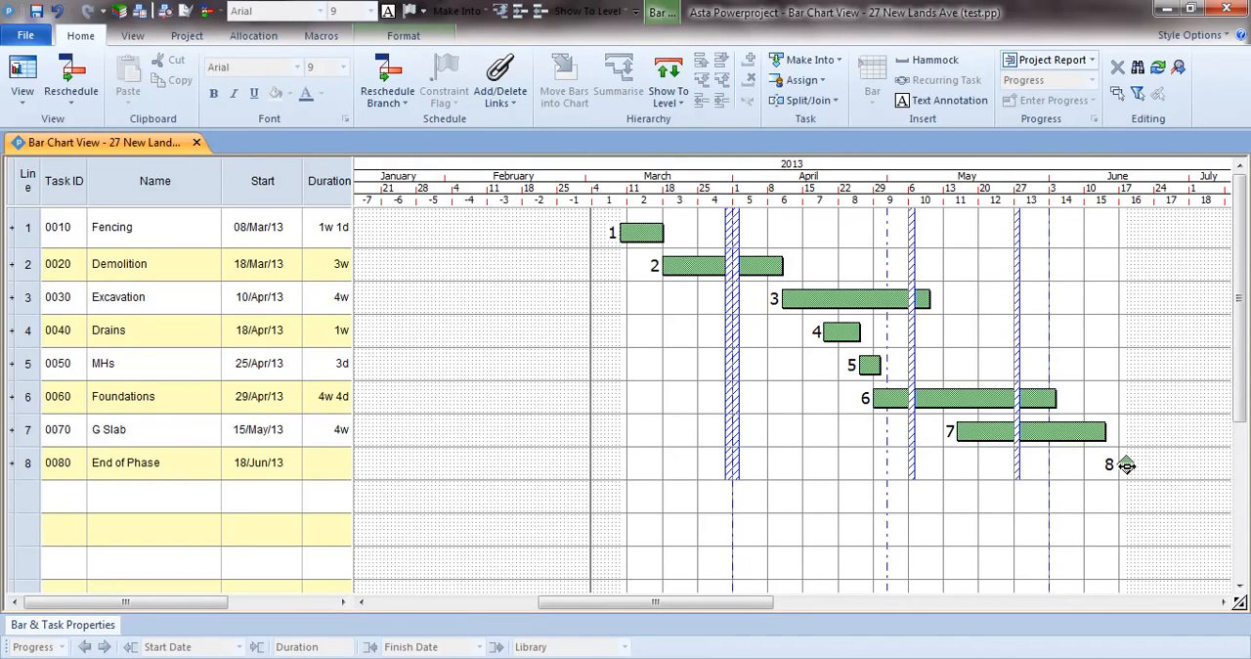
Delete the End of Phase milestone from the chart.
left_click(1127, 466)
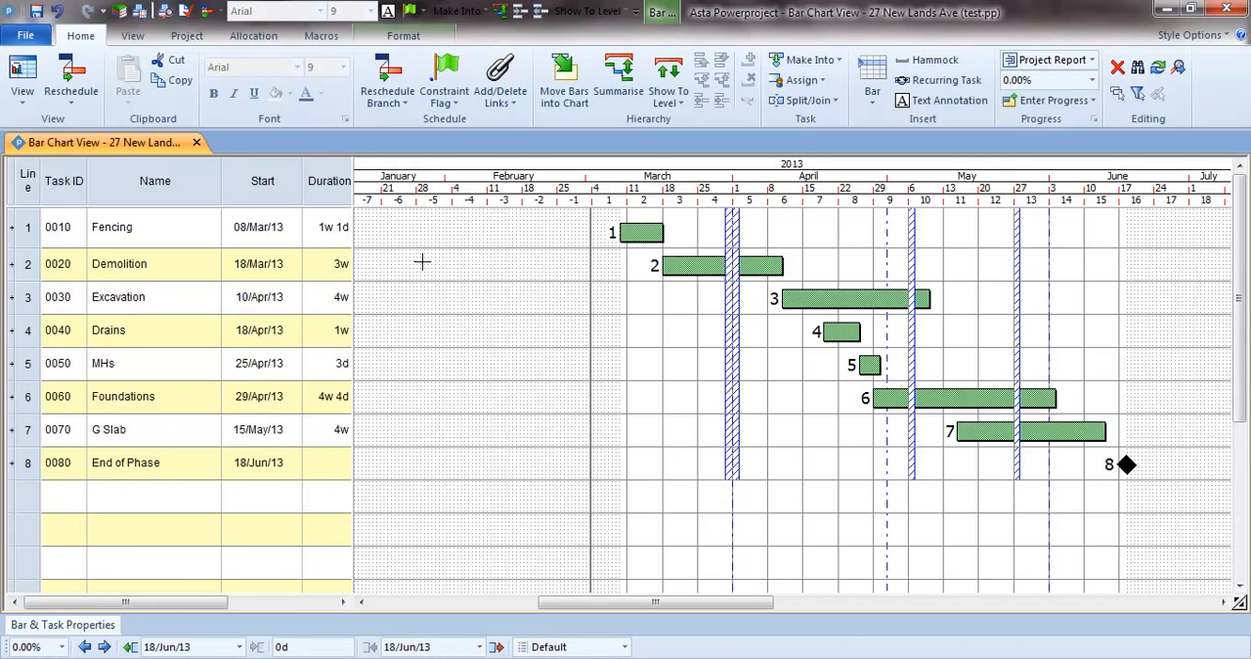
key("Delete")
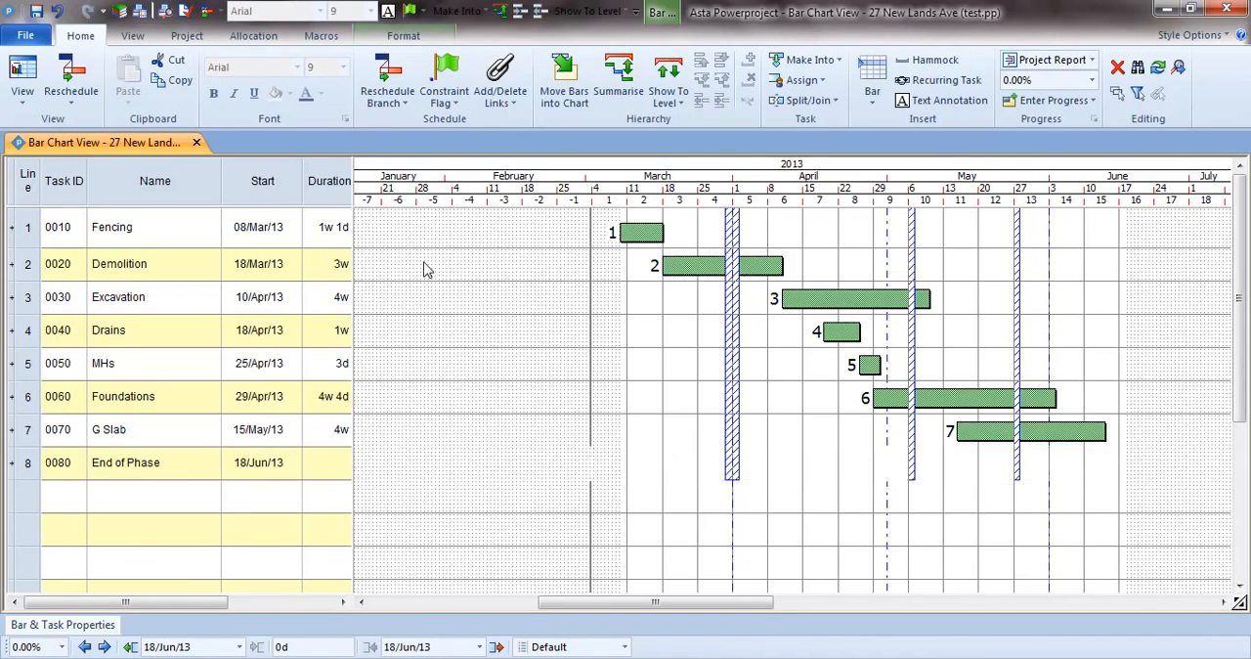
Insert a milestone in the End of Phase row at 19/Jun/13.
right_click(1137, 467)
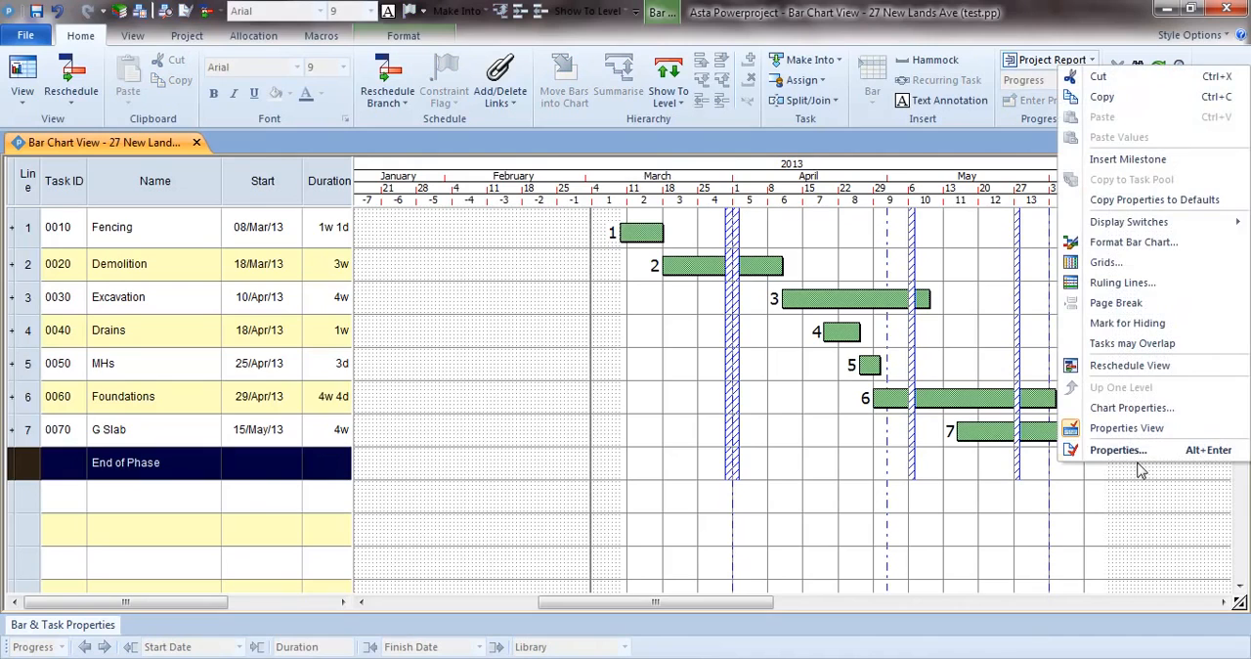
left_click(1111, 159)
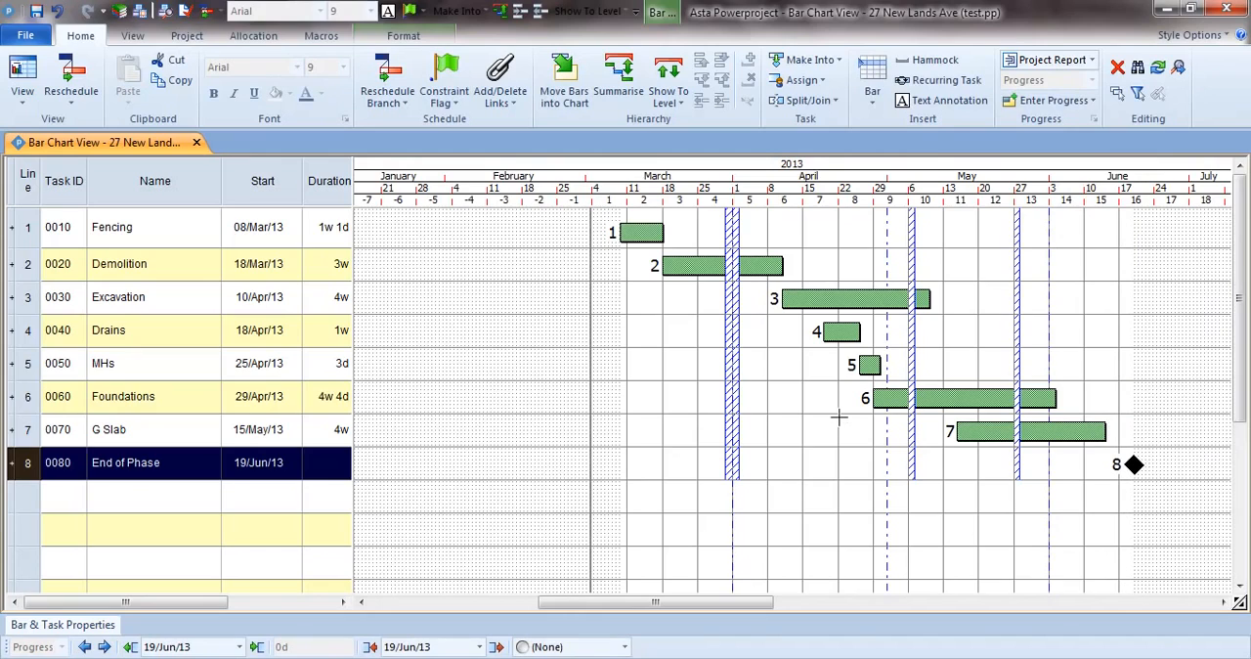
left_click(839, 417)
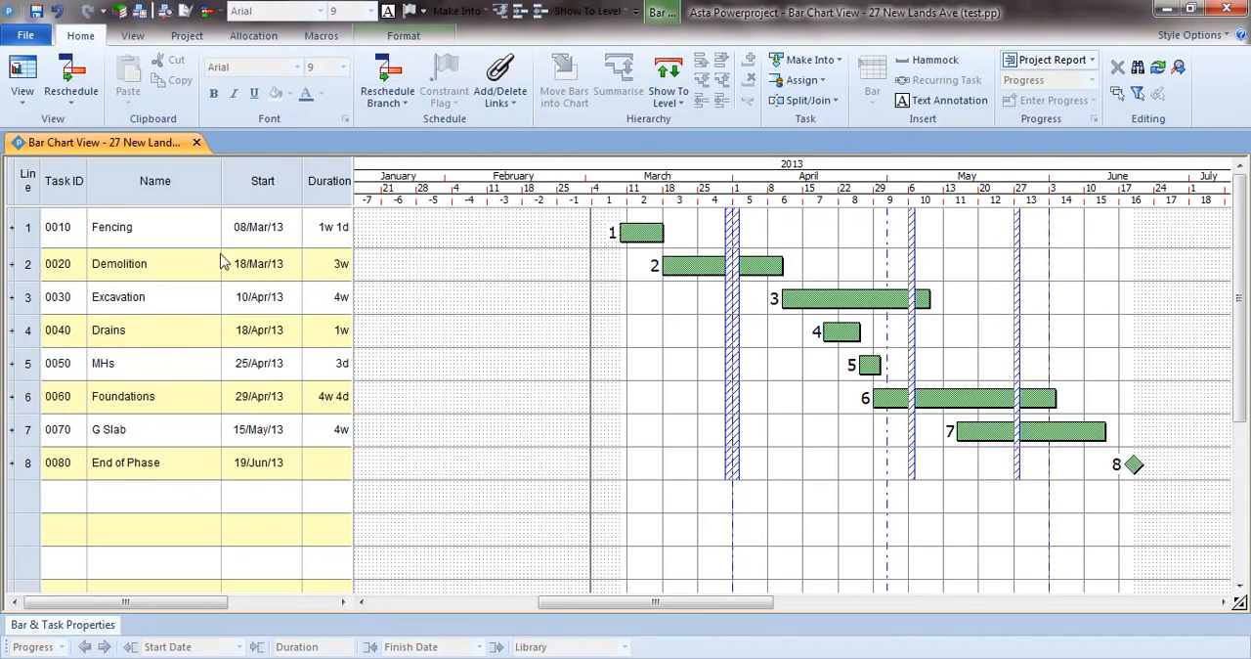
left_click_drag(185, 192, 329, 206)
left_click(692, 399)
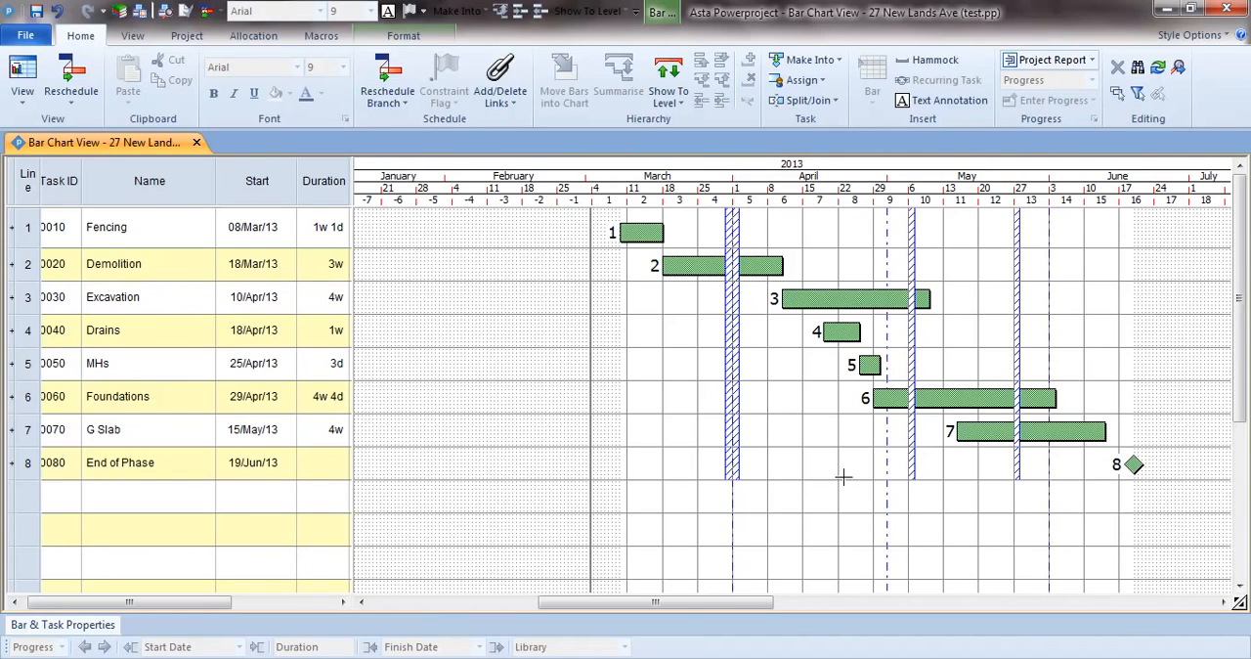
left_click_drag(681, 603, 716, 612)
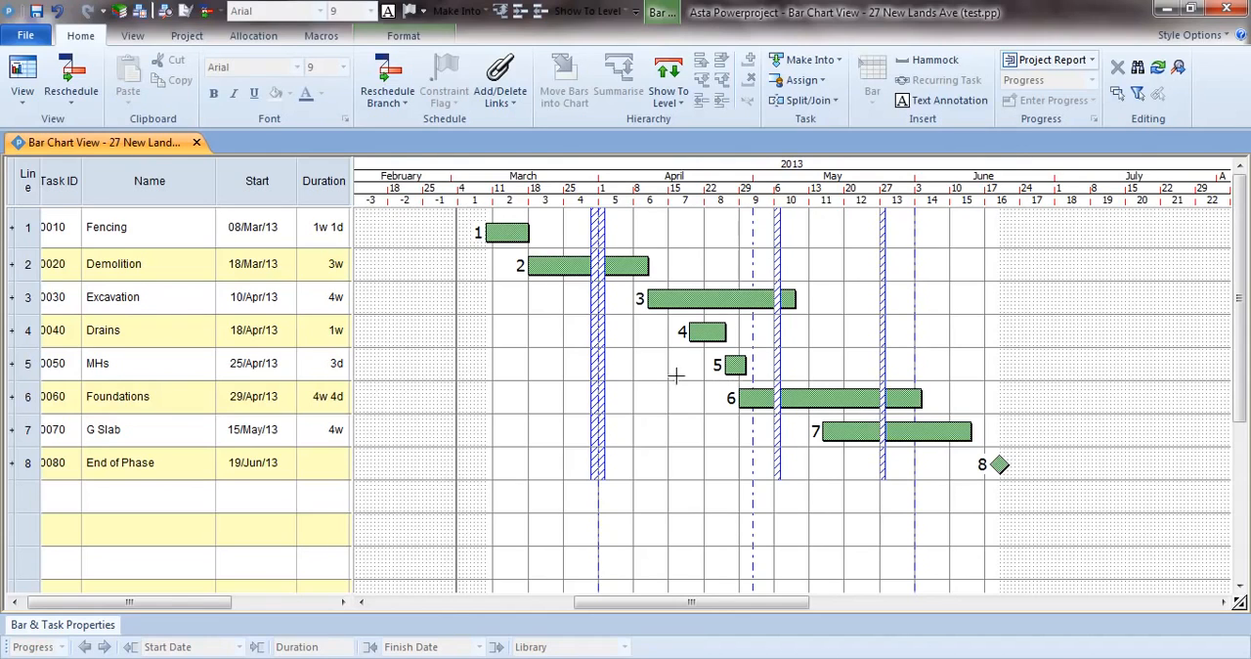
left_click(512, 232)
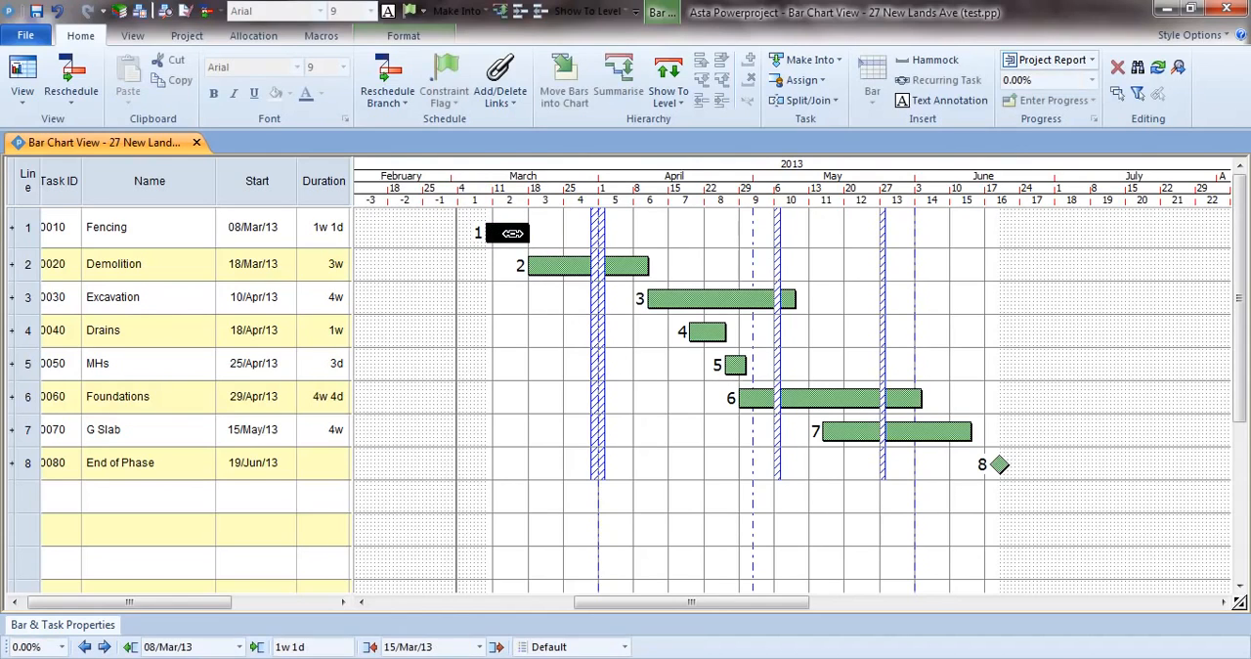
left_click(557, 266)
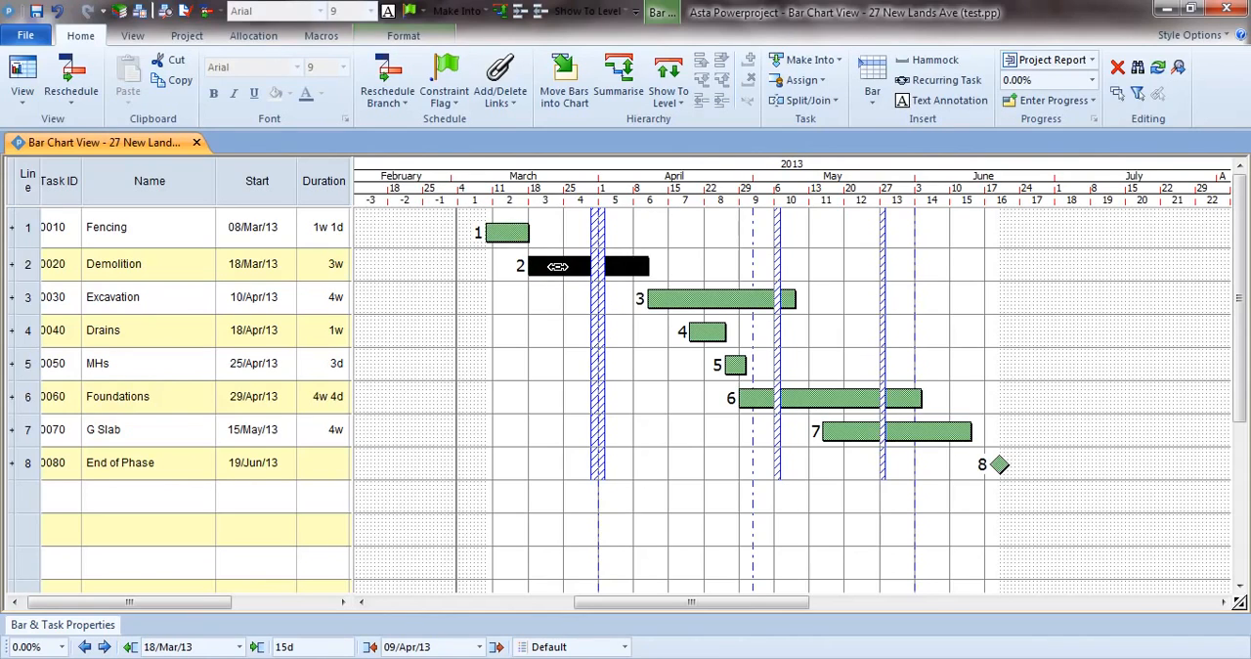
left_click(555, 302)
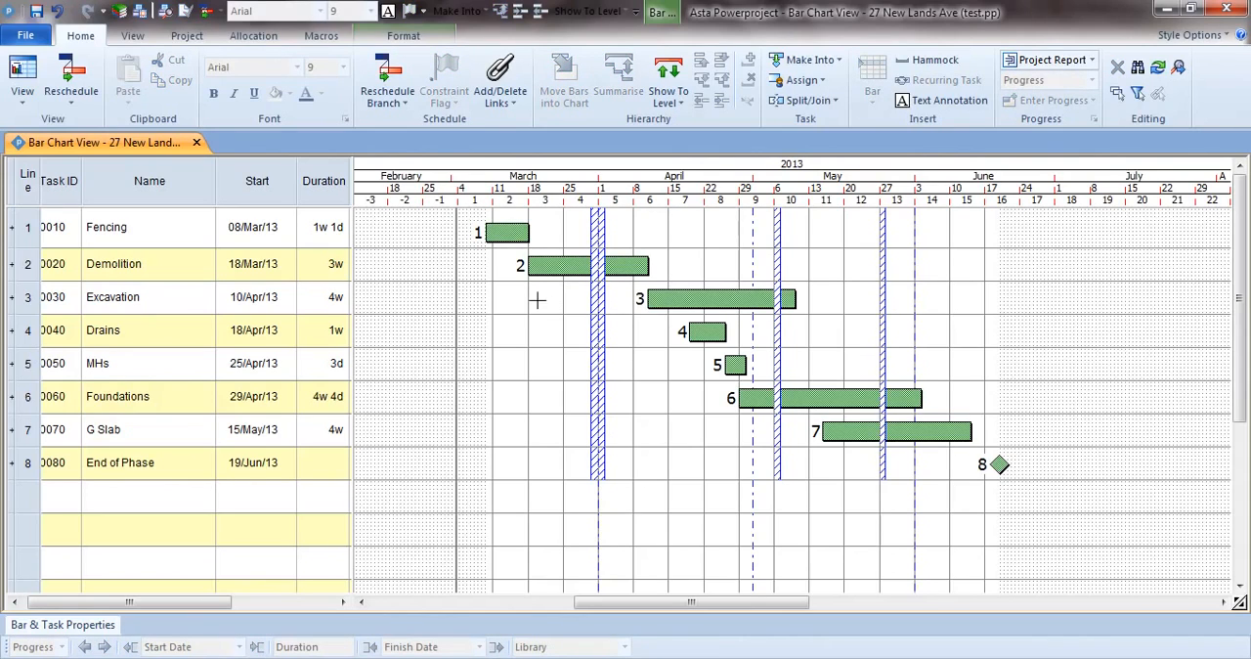
left_click(331, 188)
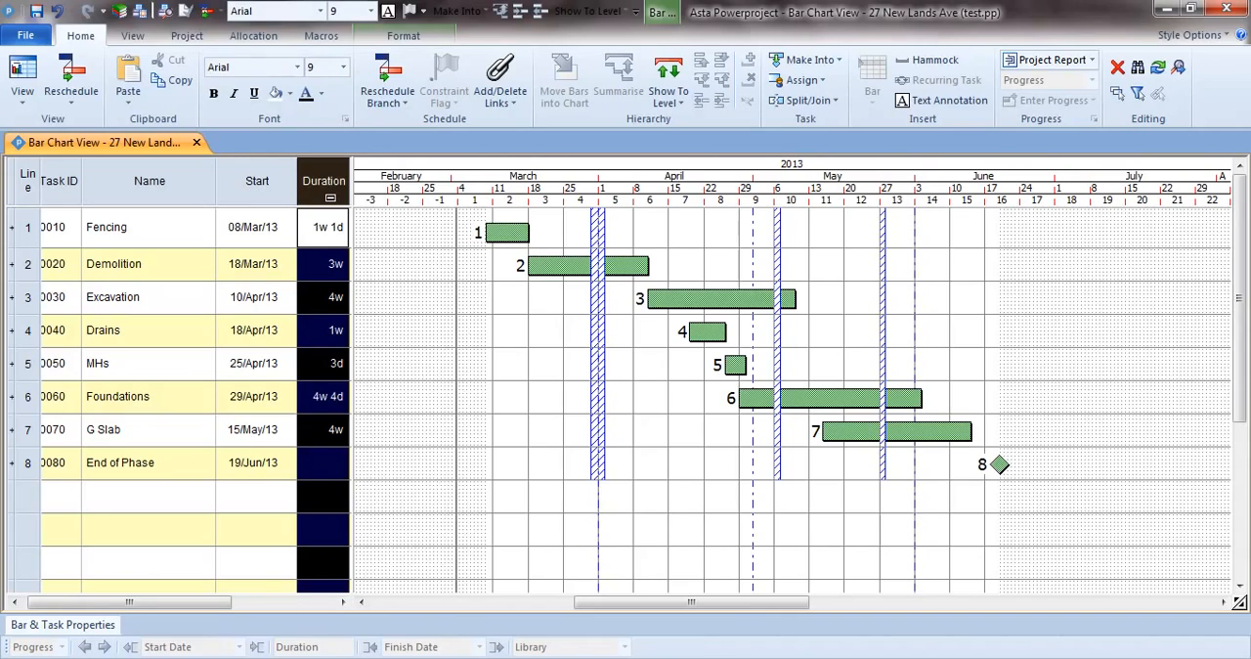
left_click(78, 628)
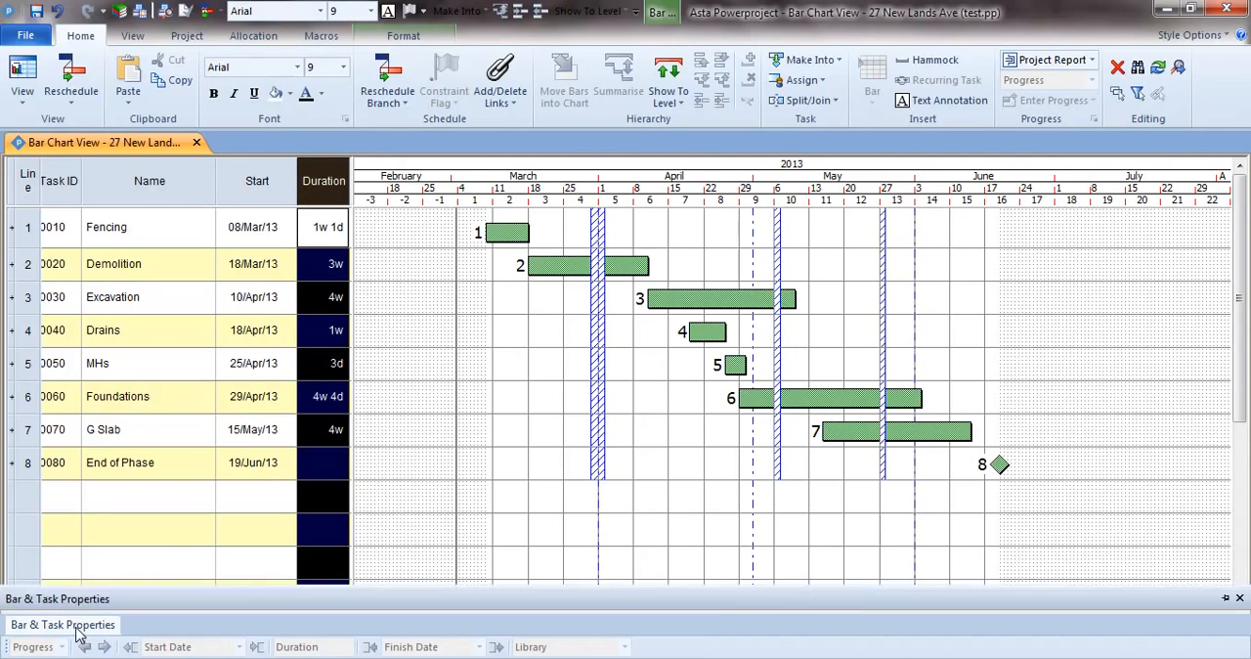
left_click(528, 328)
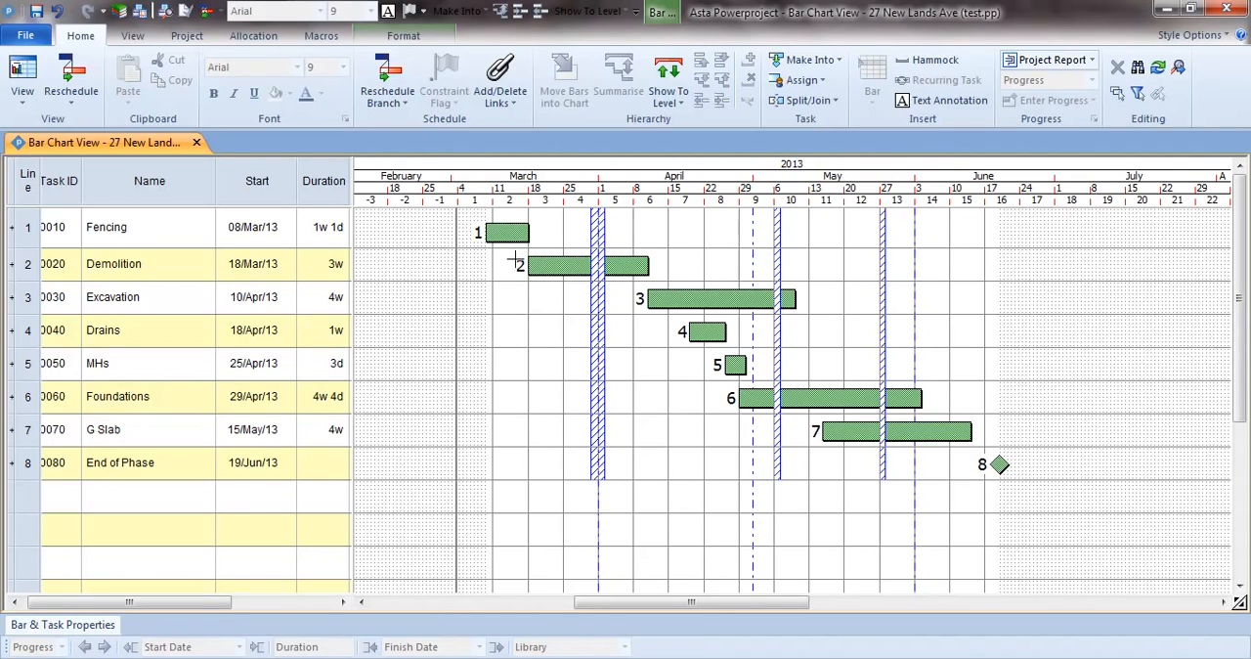
Link the end of Fencing to the start of Demolition, and the end of Demolition to the start of Excavation.
mouse_move(516, 250)
mouse_move(523, 250)
left_mouse_down()
mouse_move(492, 264)
mouse_move(464, 326)
mouse_move(503, 386)
mouse_move(549, 357)
mouse_move(450, 323)
mouse_move(547, 396)
mouse_move(583, 352)
mouse_move(556, 268)
mouse_move(517, 255)
mouse_move(533, 264)
left_mouse_up()
left_click(567, 265)
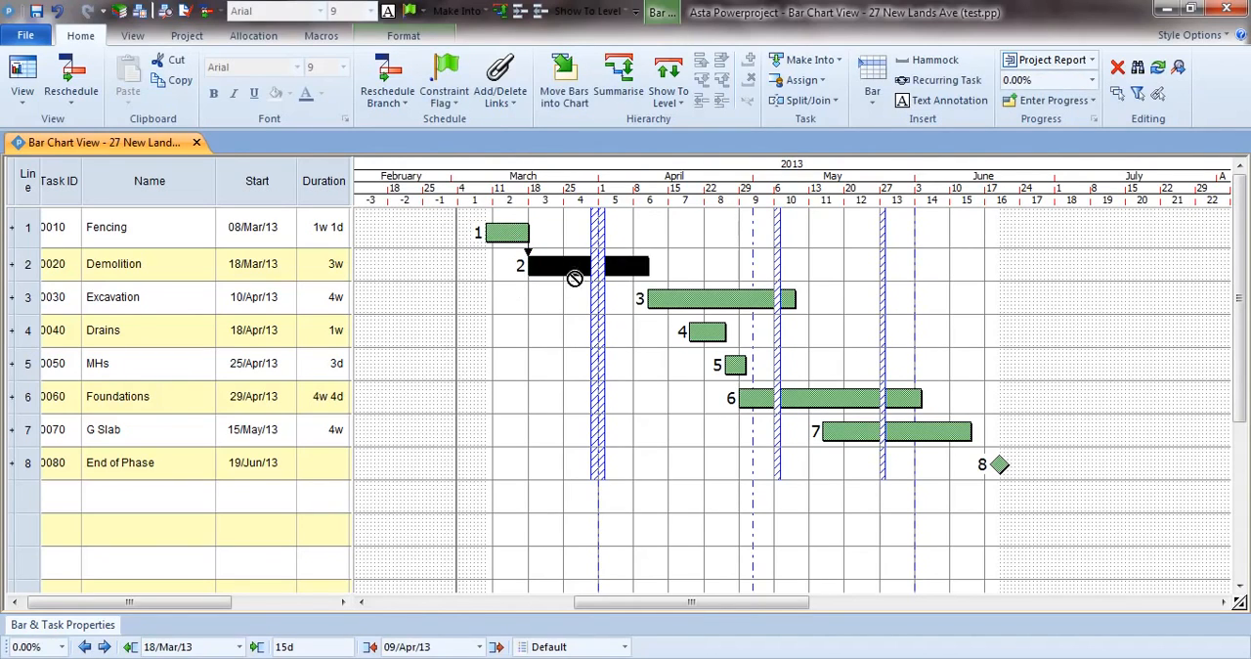
left_click_drag(648, 276, 651, 293)
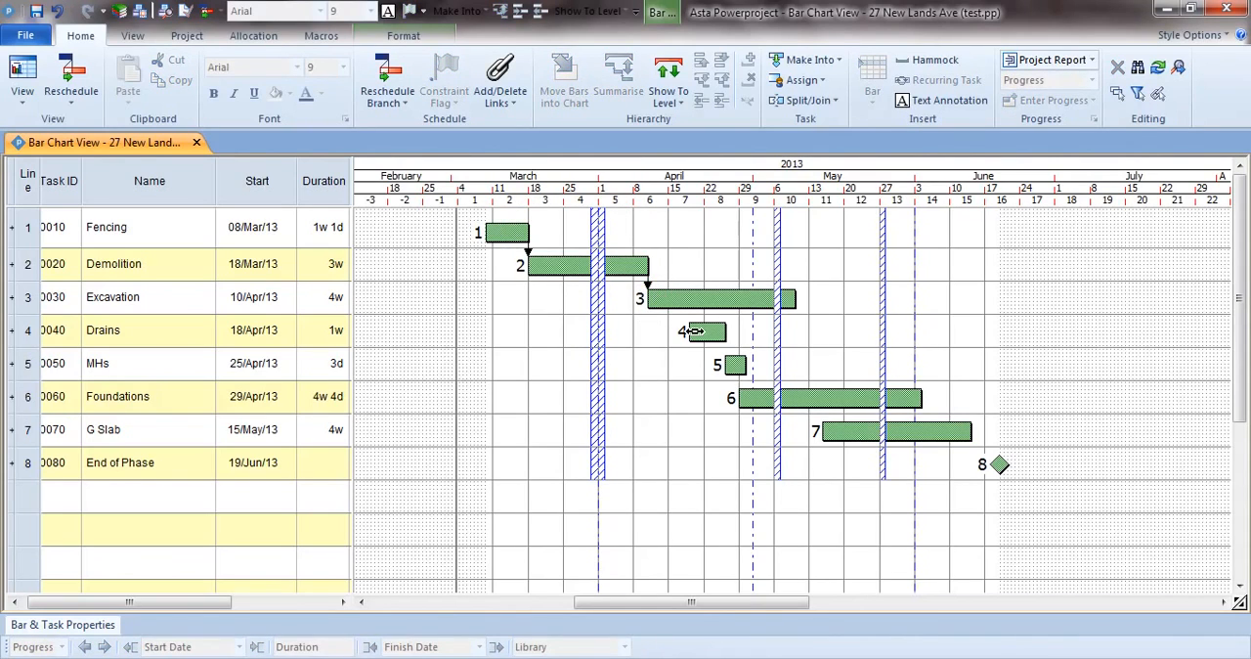
Link Excavation to the start of Drains, starting the link on the Excavation bar with a 5d lead/lag.
left_click(705, 301)
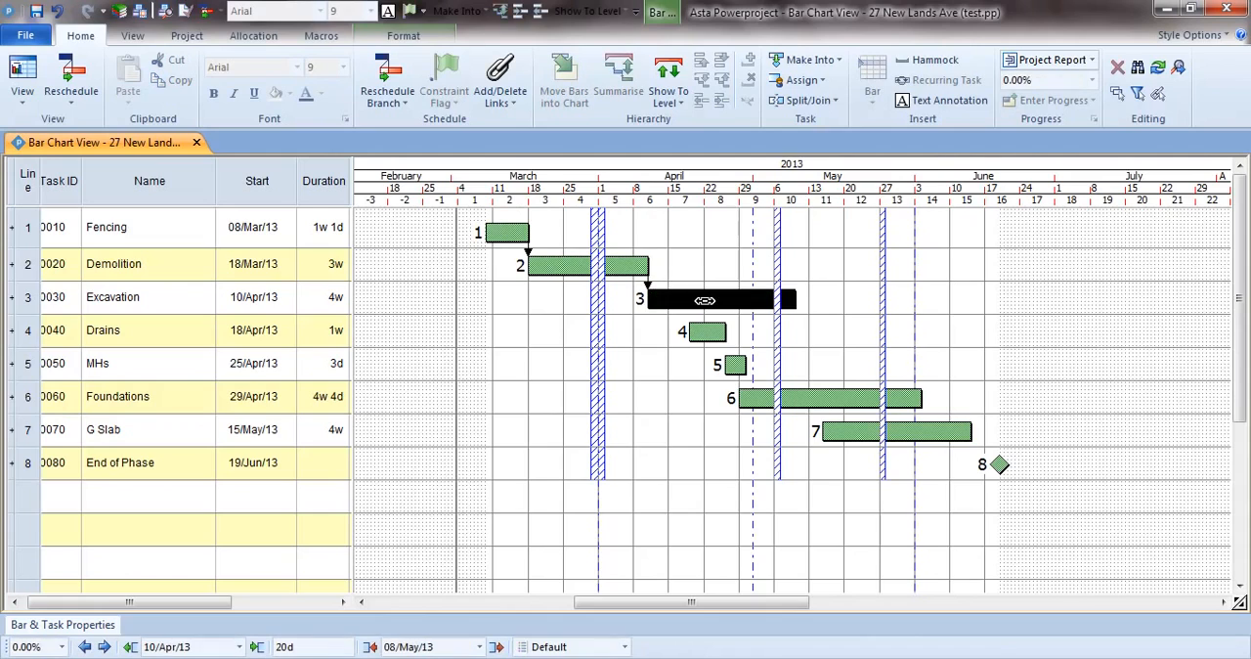
left_click(662, 335)
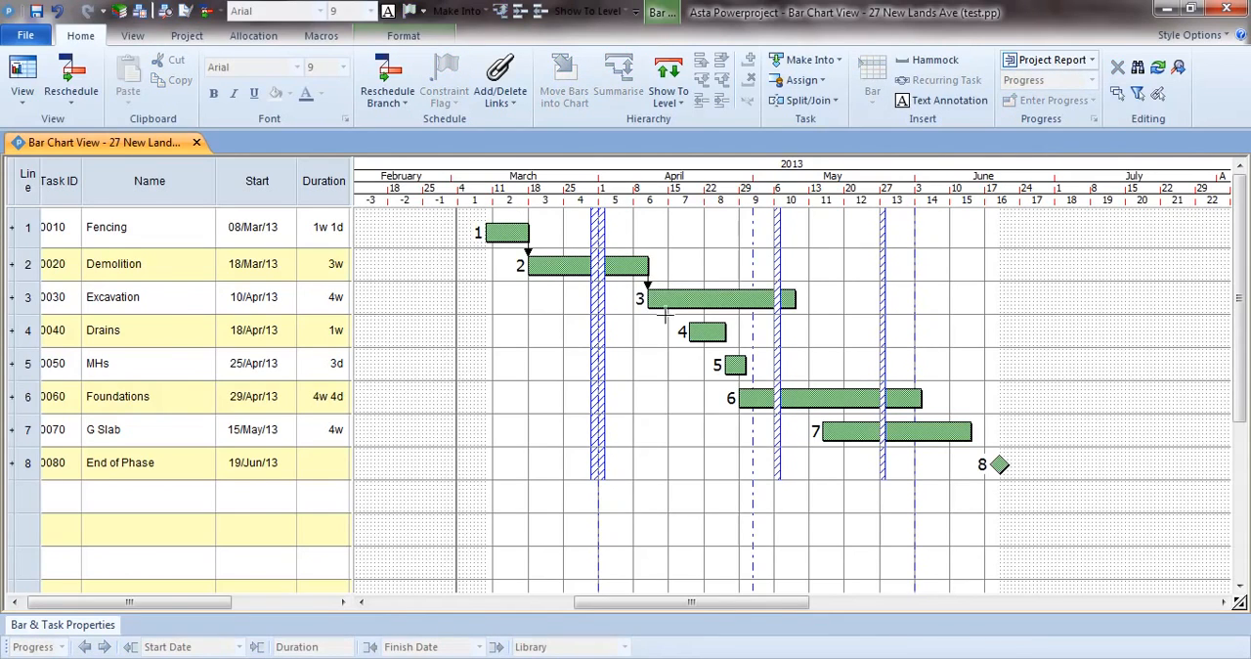
left_click_drag(665, 315, 687, 313)
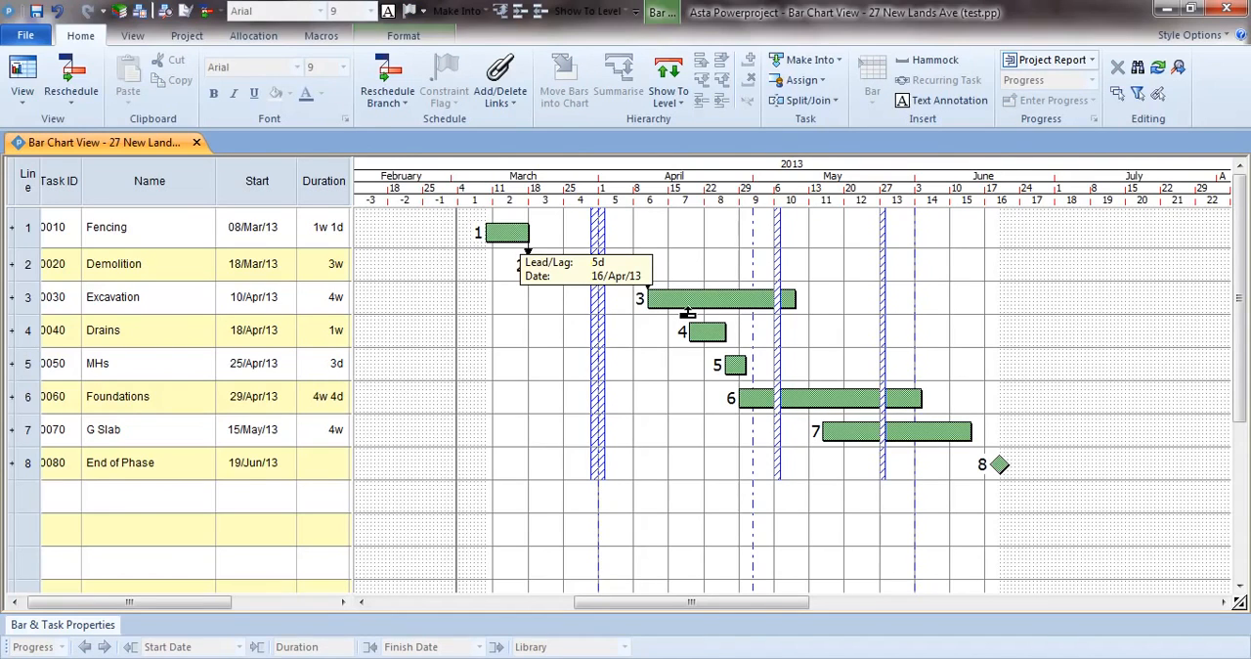
mouse_move(687, 314)
left_mouse_down()
mouse_move(659, 356)
mouse_move(650, 416)
mouse_move(689, 369)
mouse_move(686, 323)
left_mouse_up()
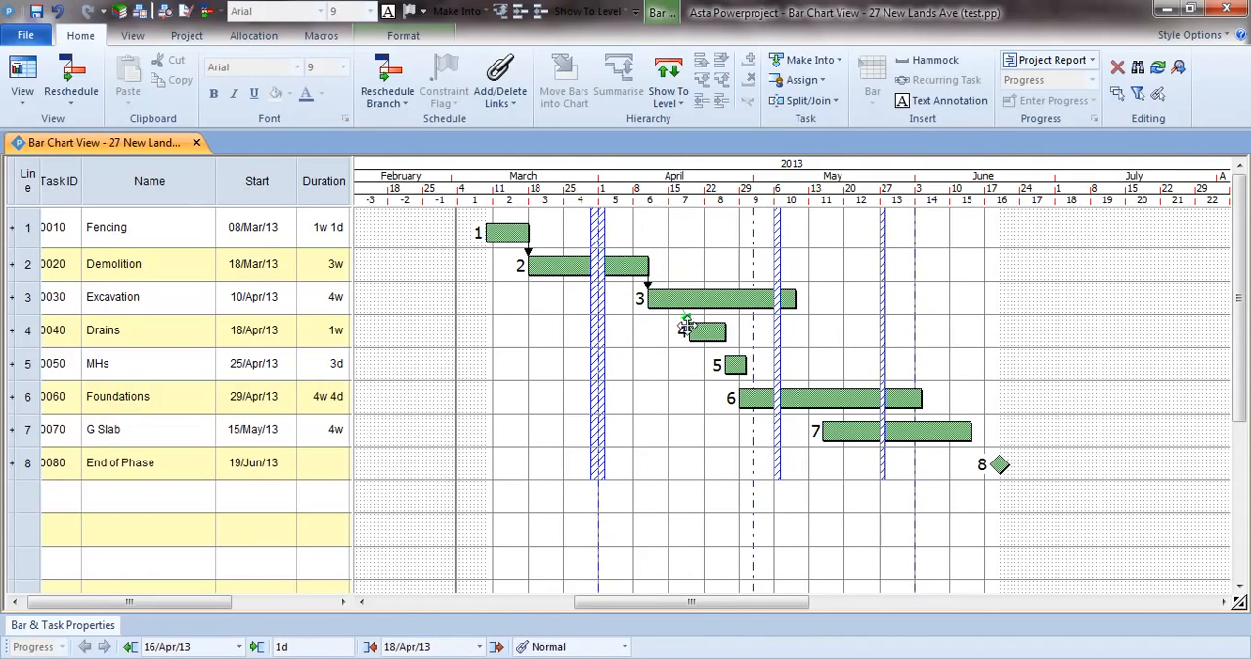
left_click(650, 352)
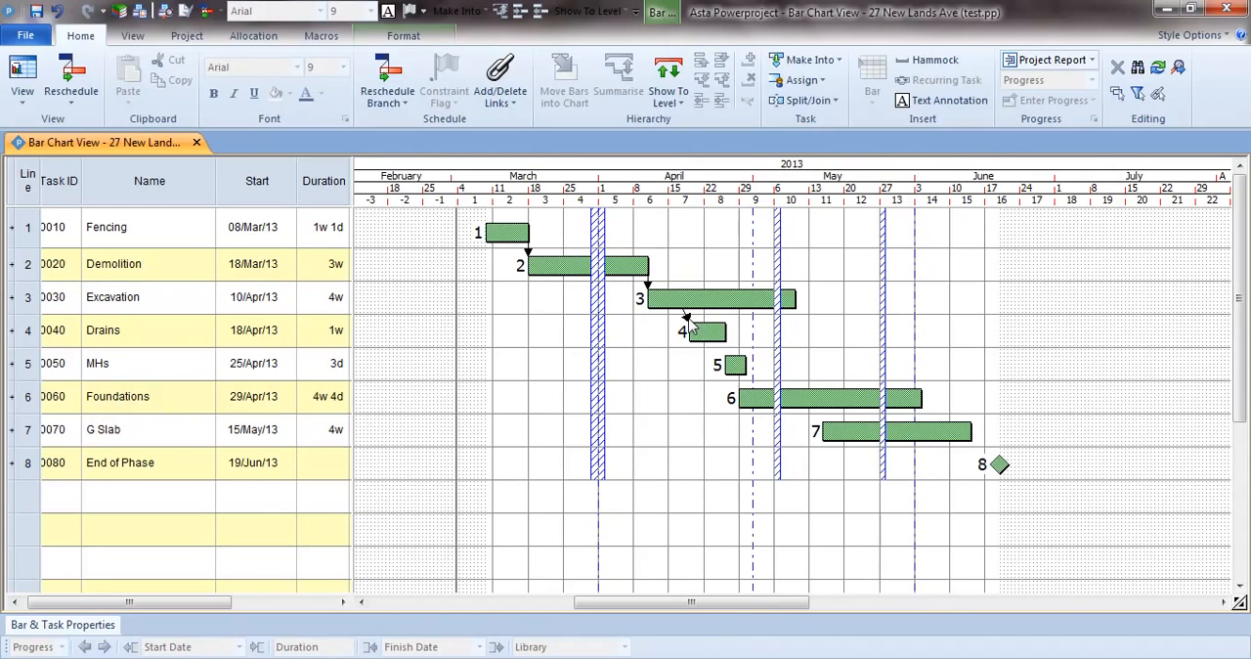
Check the link type options and the lead/lag setting in the properties of the Excavation–Drains link.
double_click(690, 323)
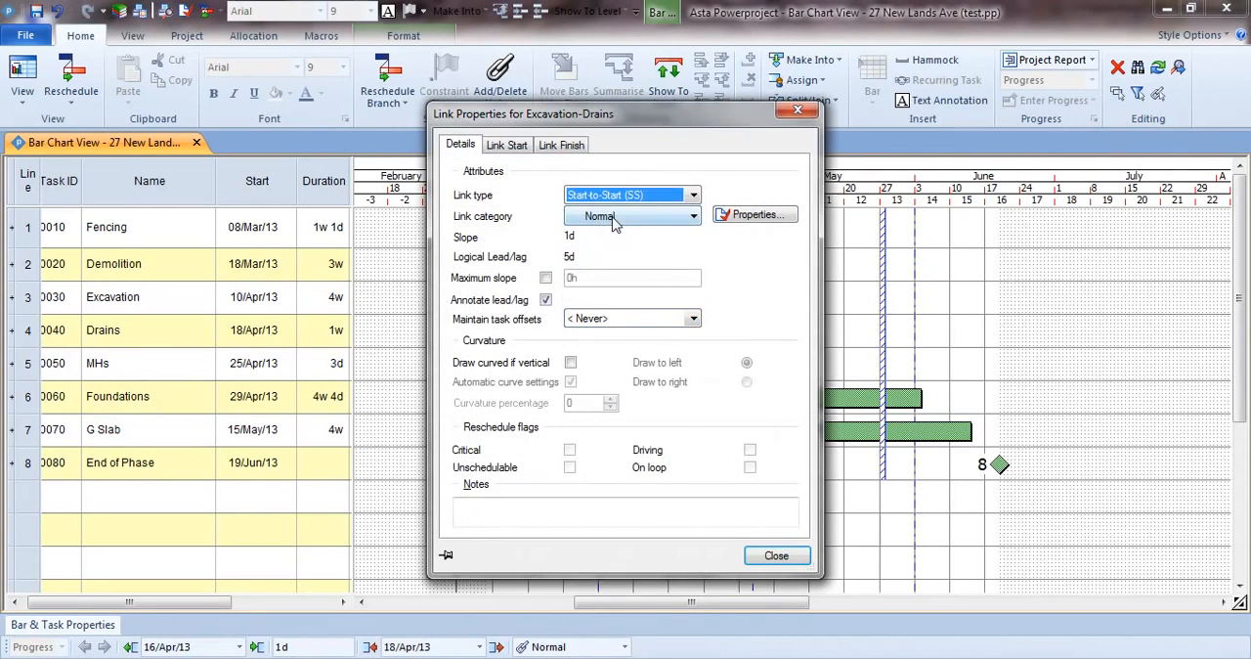
left_click(692, 198)
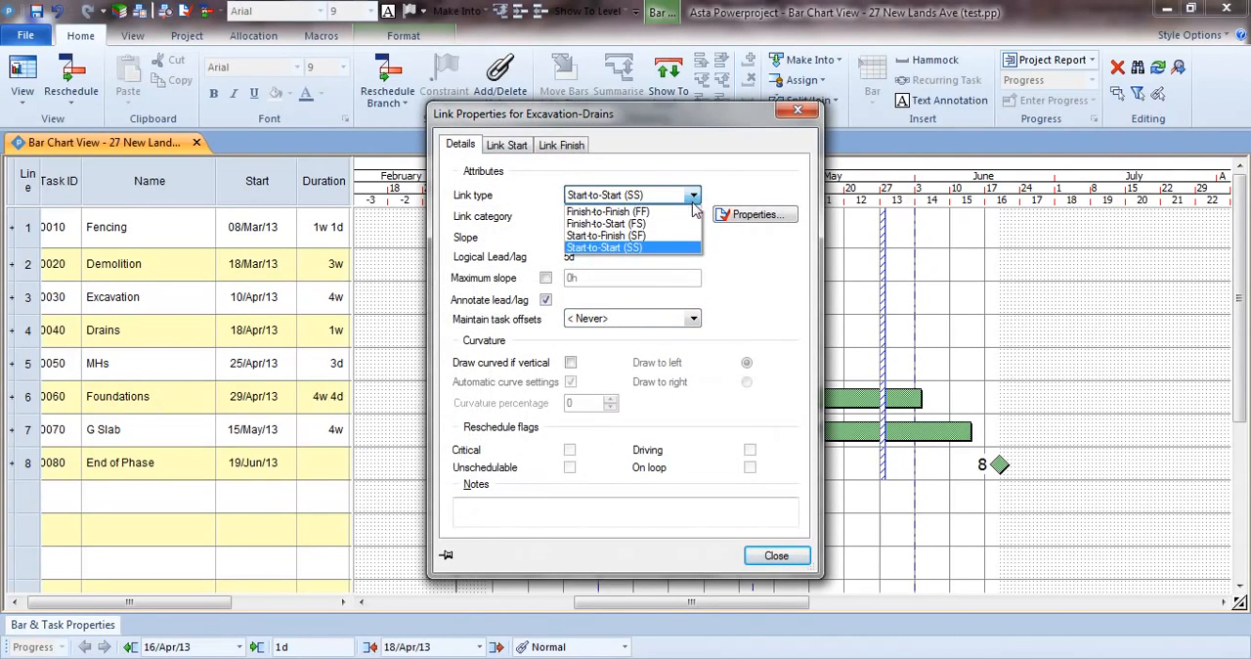
left_click(690, 250)
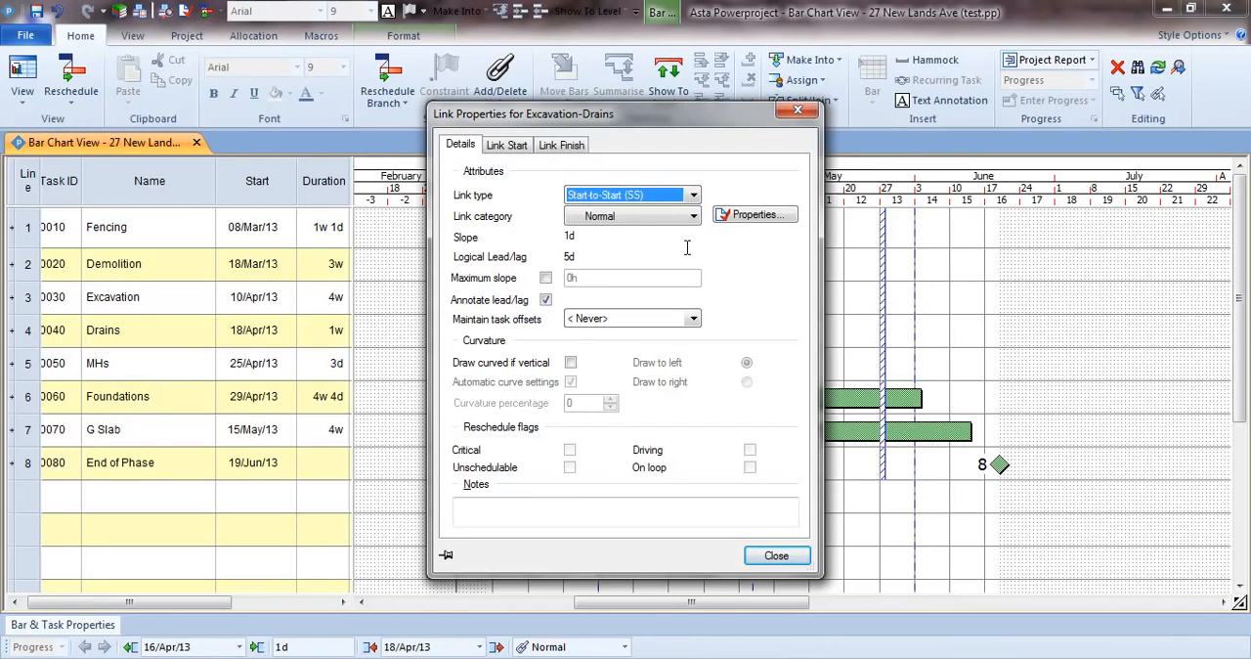
left_click(511, 146)
left_click_drag(587, 467, 511, 469)
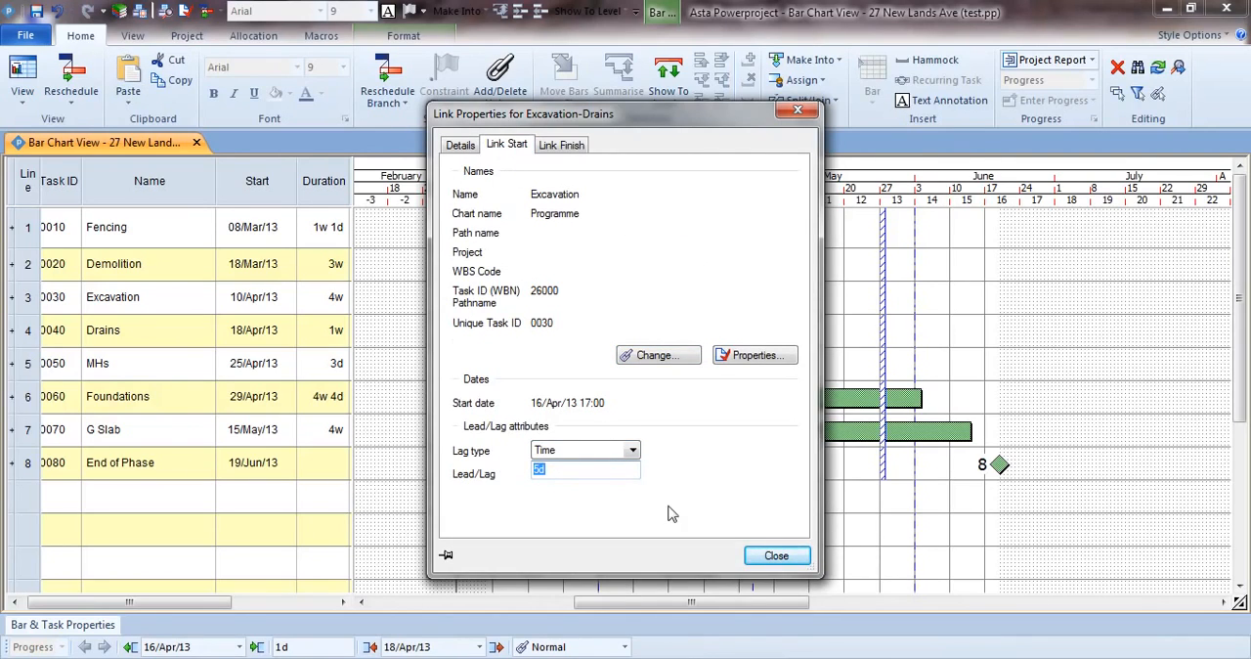
left_click(767, 554)
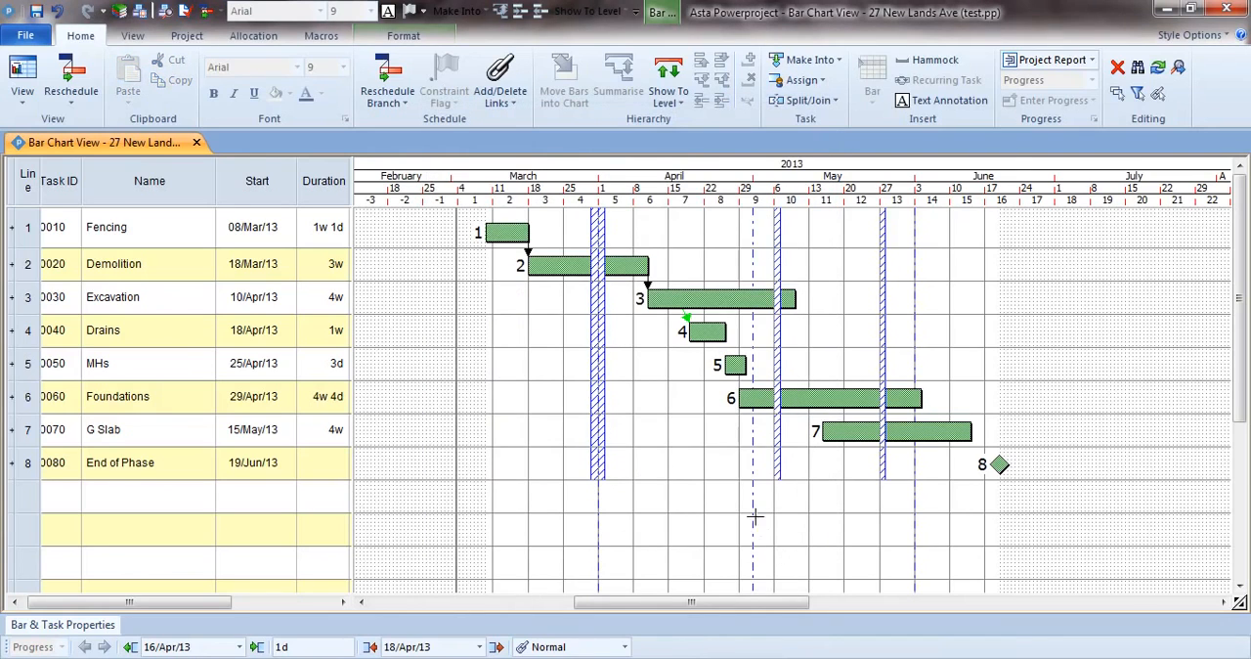
left_click(702, 420)
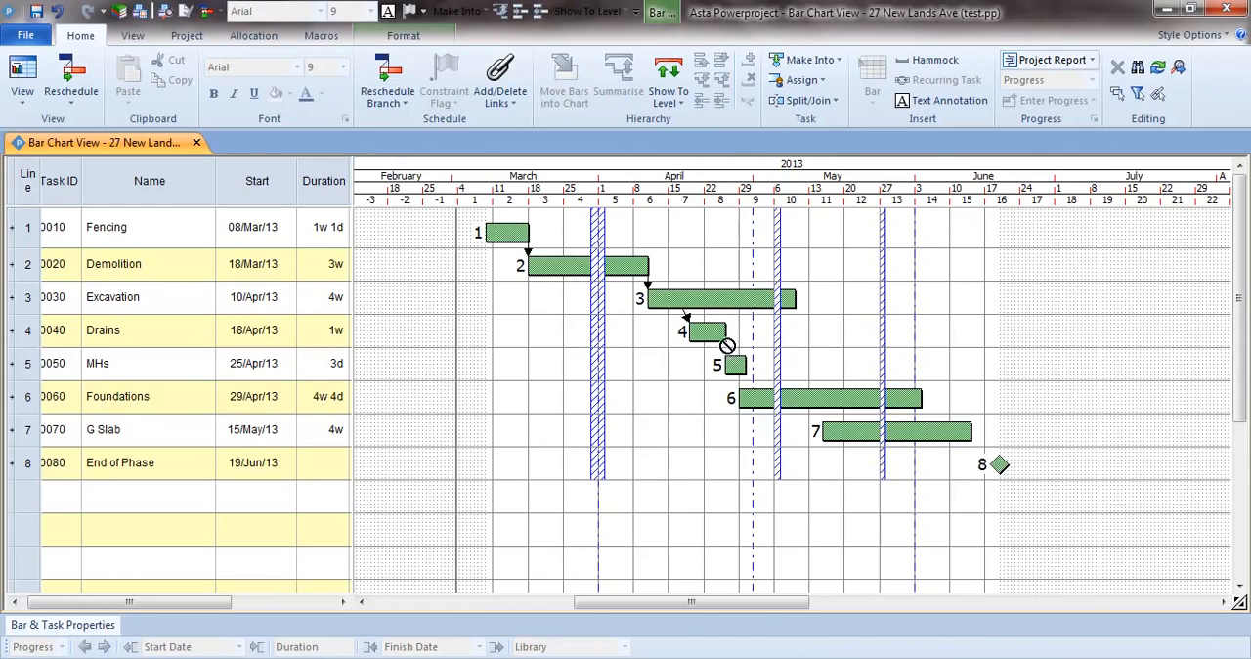
Link Drains to MHs, Excavation to Foundations, Foundations to G Slab, MHs to Foundations at 20/May/13, and G Slab to the End of Phase milestone.
left_click_drag(727, 346, 733, 364)
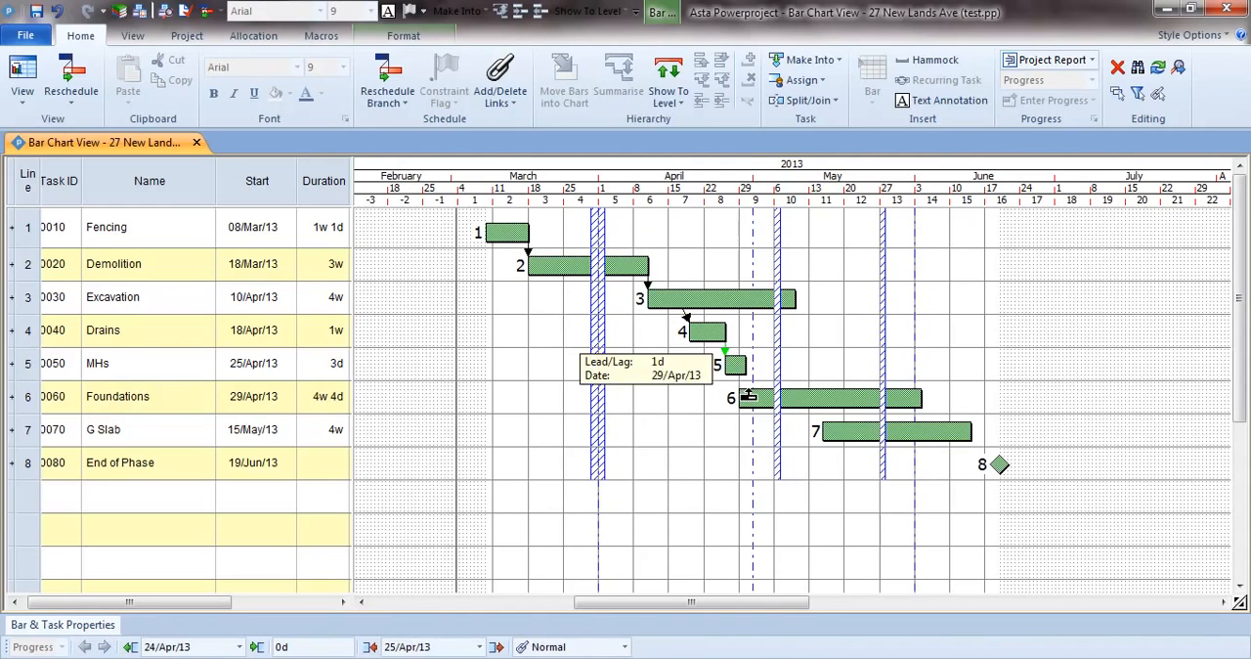
left_click_drag(739, 315, 819, 415)
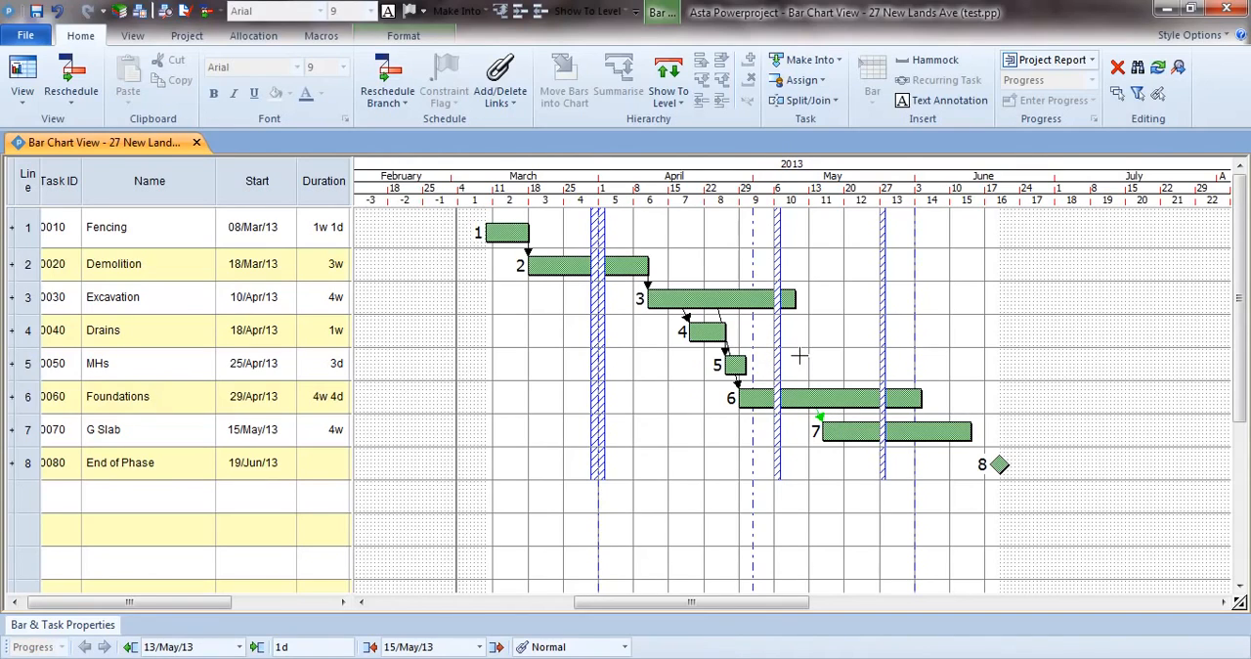
left_click_drag(740, 380, 846, 395)
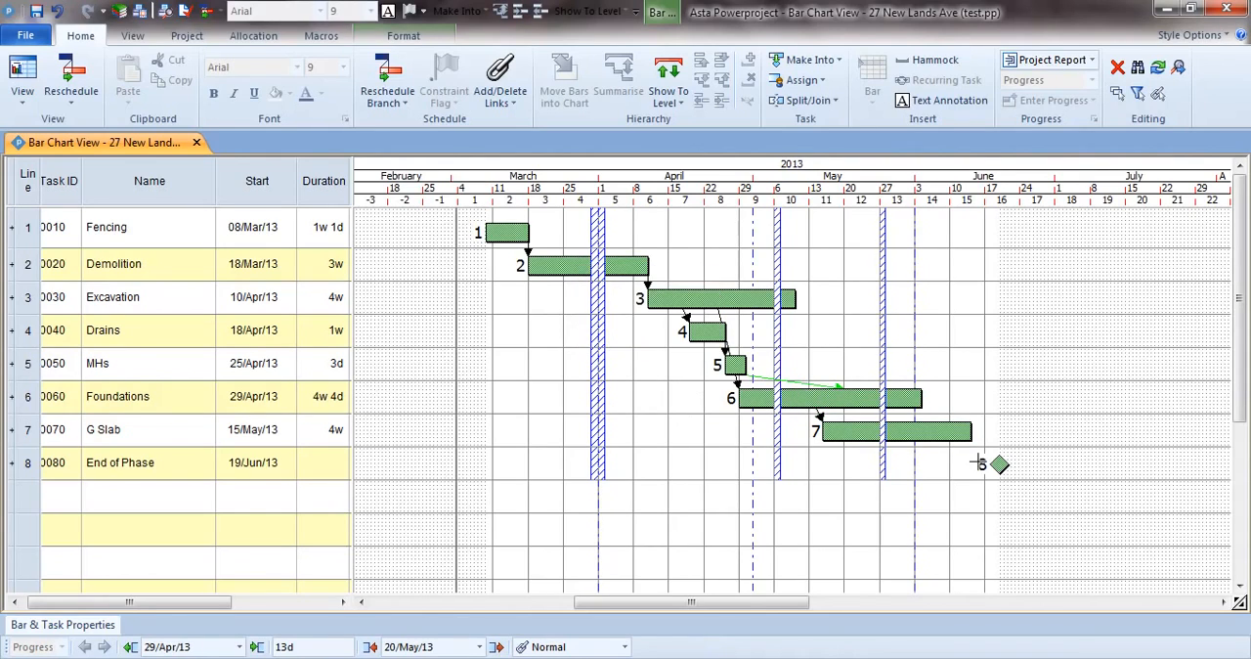
left_click_drag(967, 447, 997, 466)
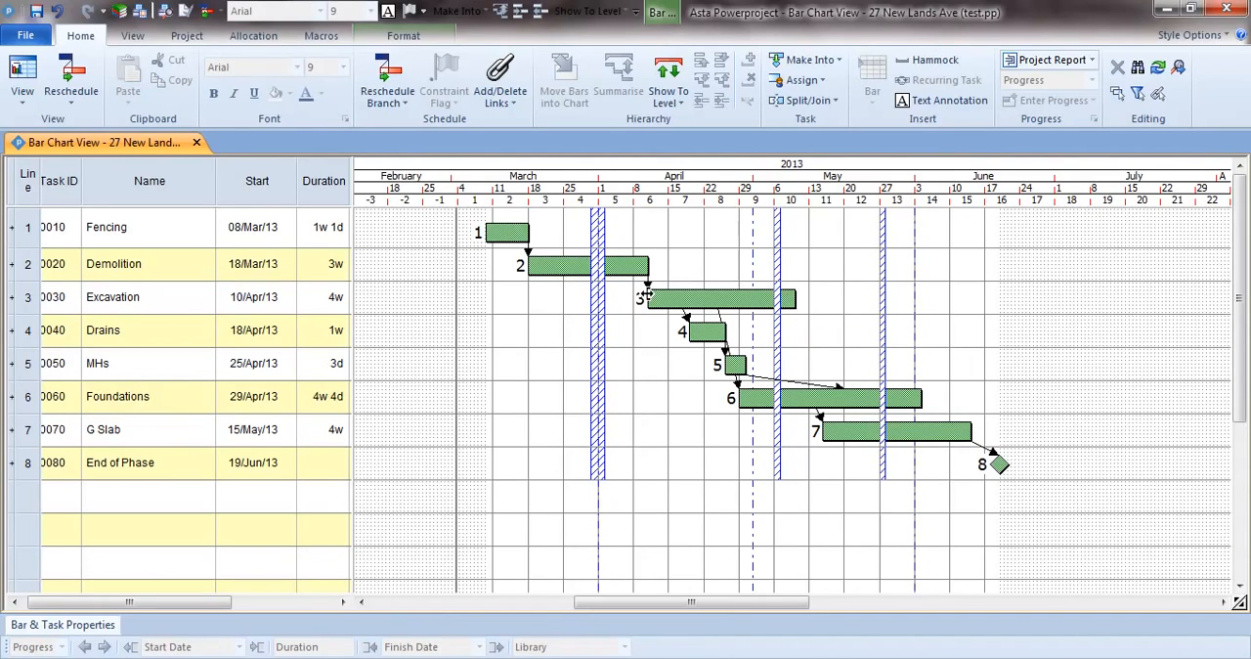
Reschedule the branch with progress straightened to the Progress entry period, and turn off the repeat warning.
left_click(389, 77)
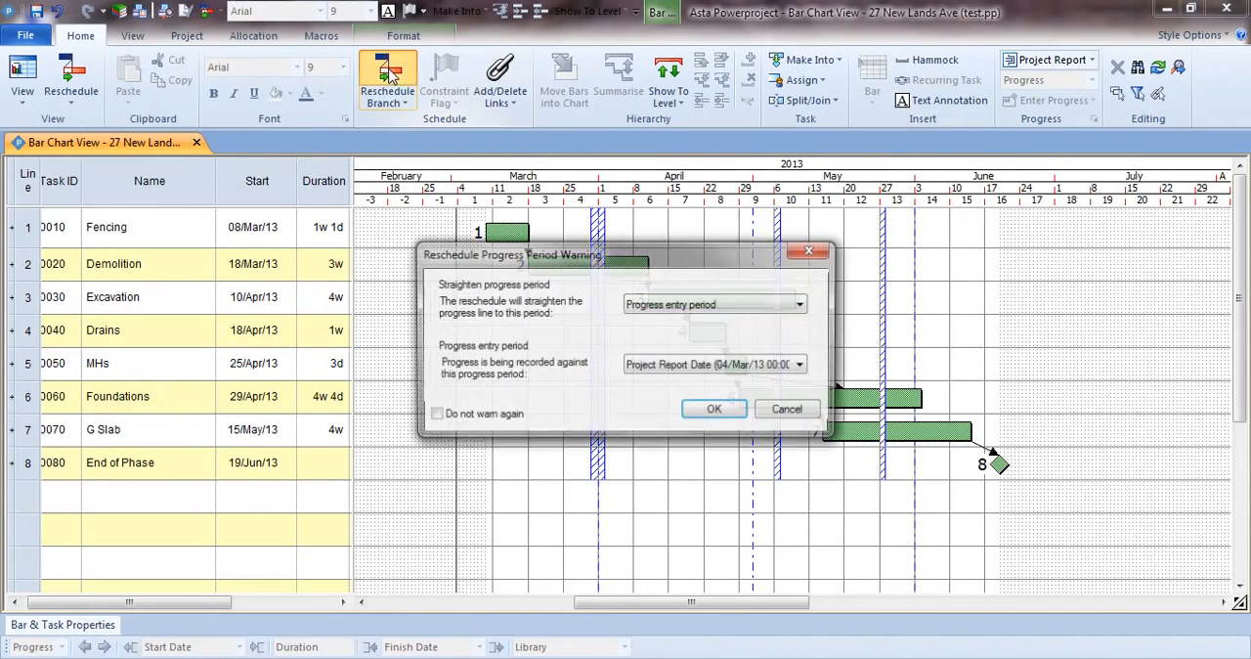
left_click(510, 420)
left_click(715, 409)
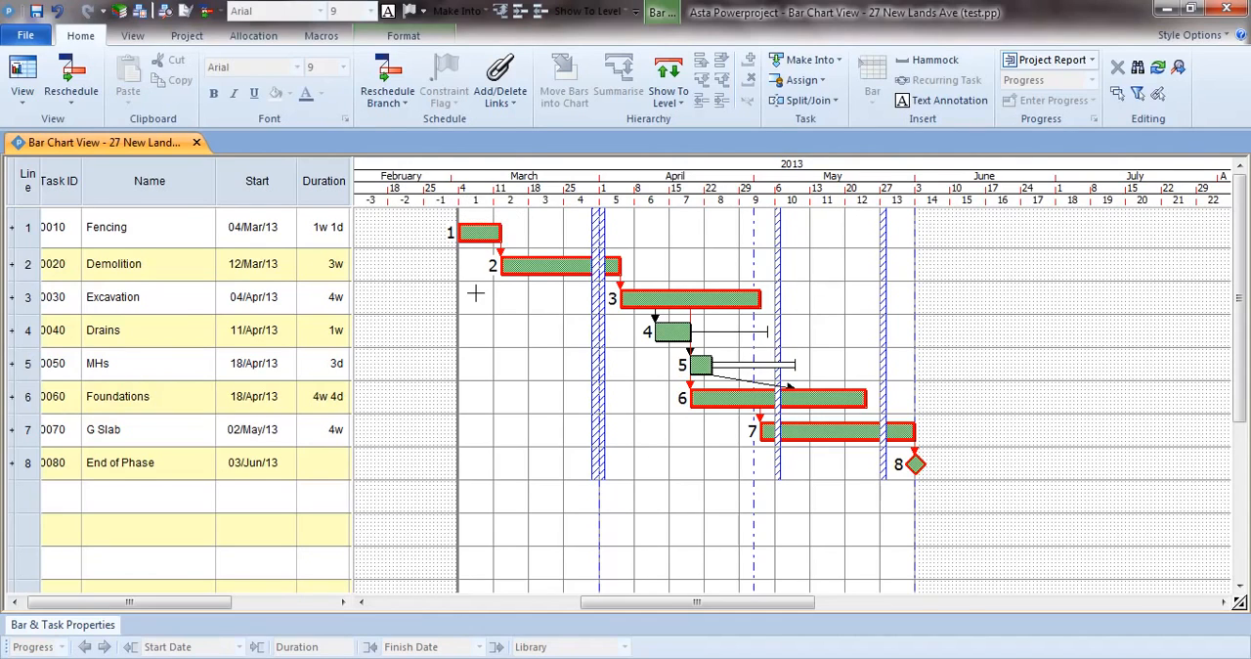
left_click_drag(489, 236, 834, 433)
left_click(834, 433)
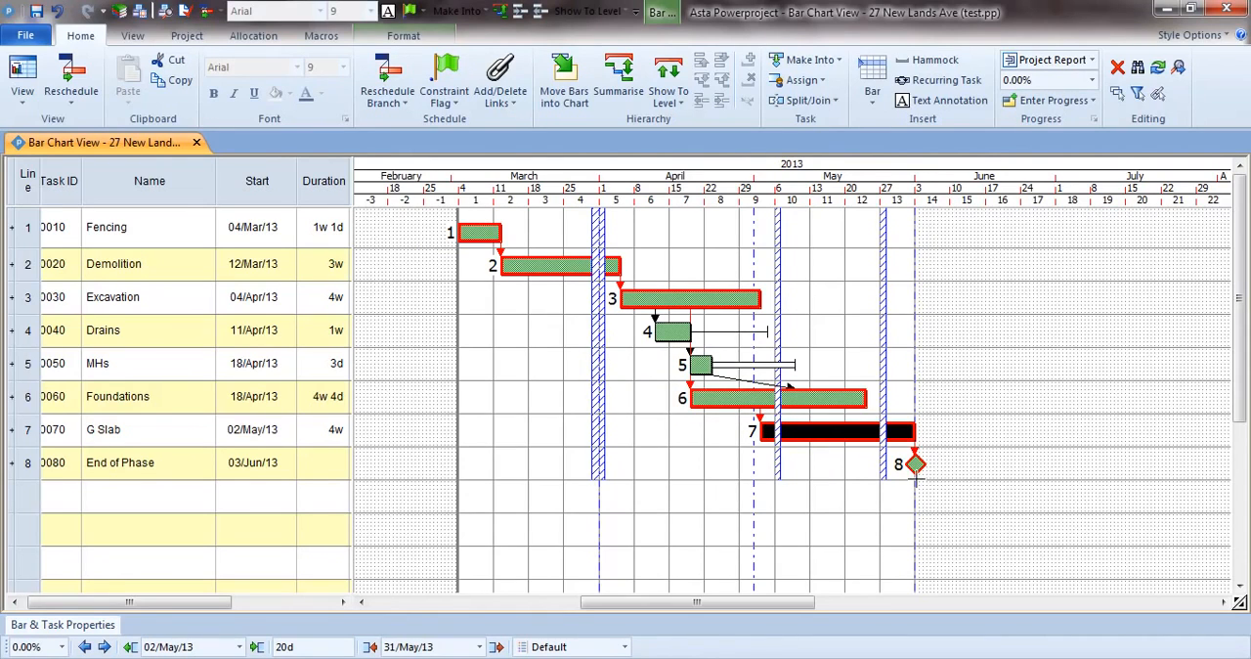
left_click(858, 480)
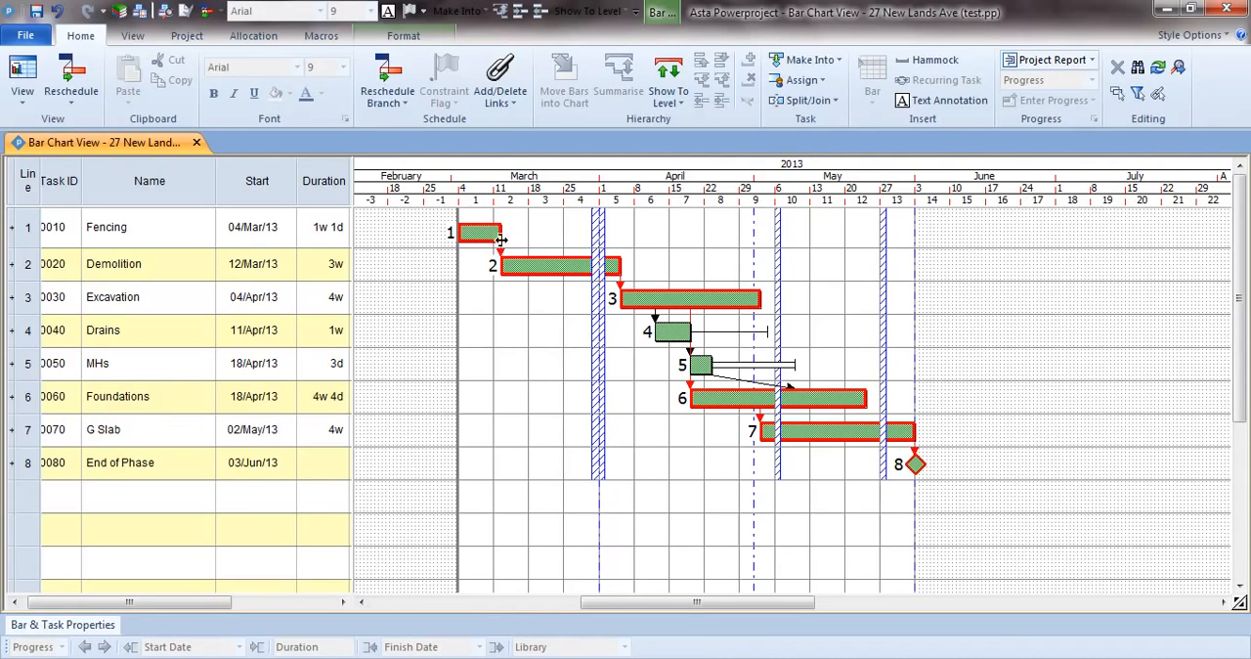
Extend the Fencing bar to 1w 2d and reschedule the branch.
left_click_drag(502, 235, 509, 235)
left_click(386, 81)
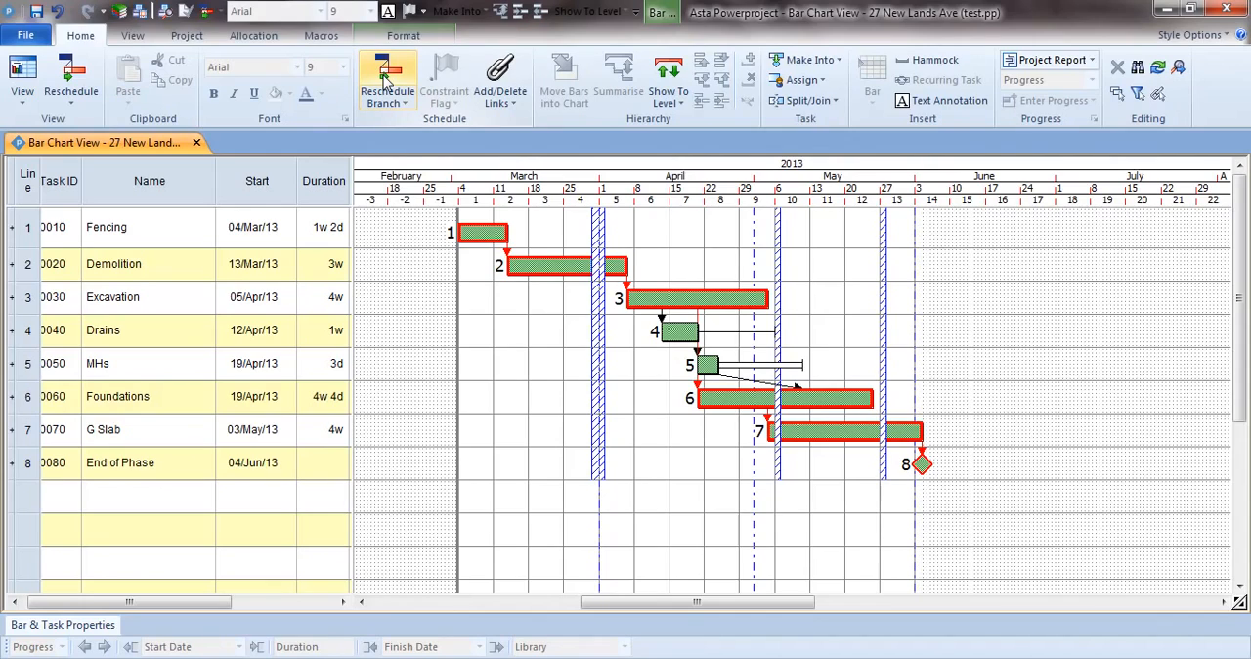
Undo the last reschedule and the extension of the Fencing bar.
left_click(58, 14)
left_click(58, 14)
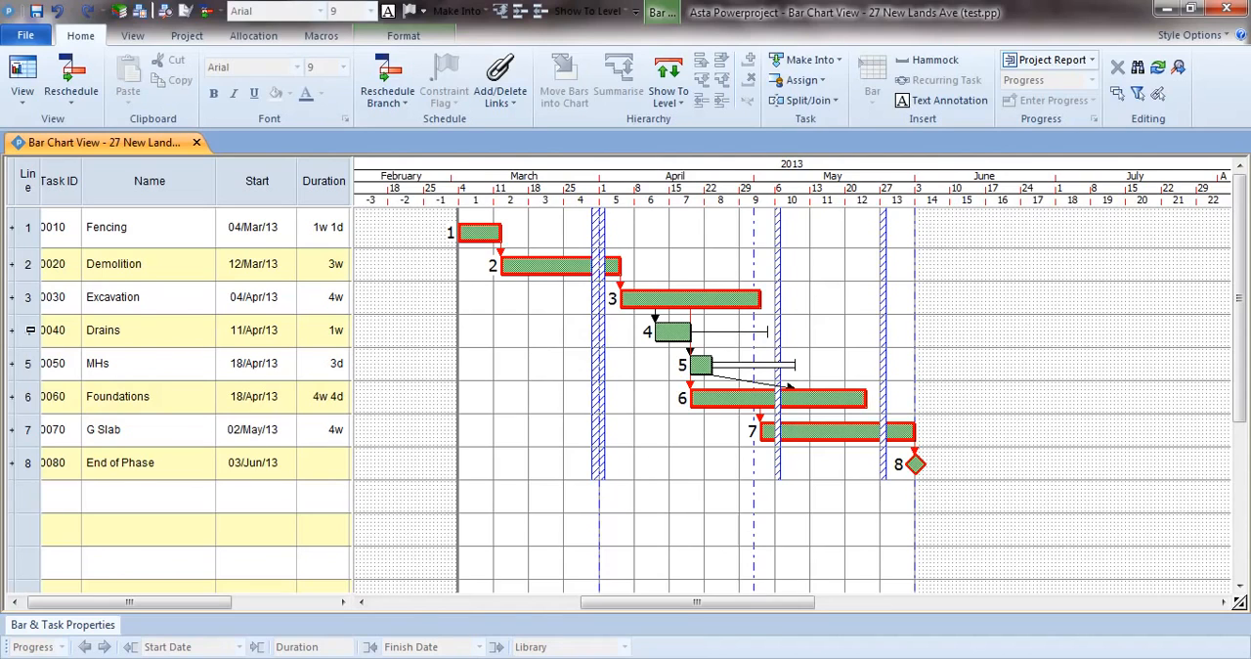
Try moving the MHs bar to the end of its float, starting 03/May/13, and undo the move.
left_click_drag(28, 329, 27, 363)
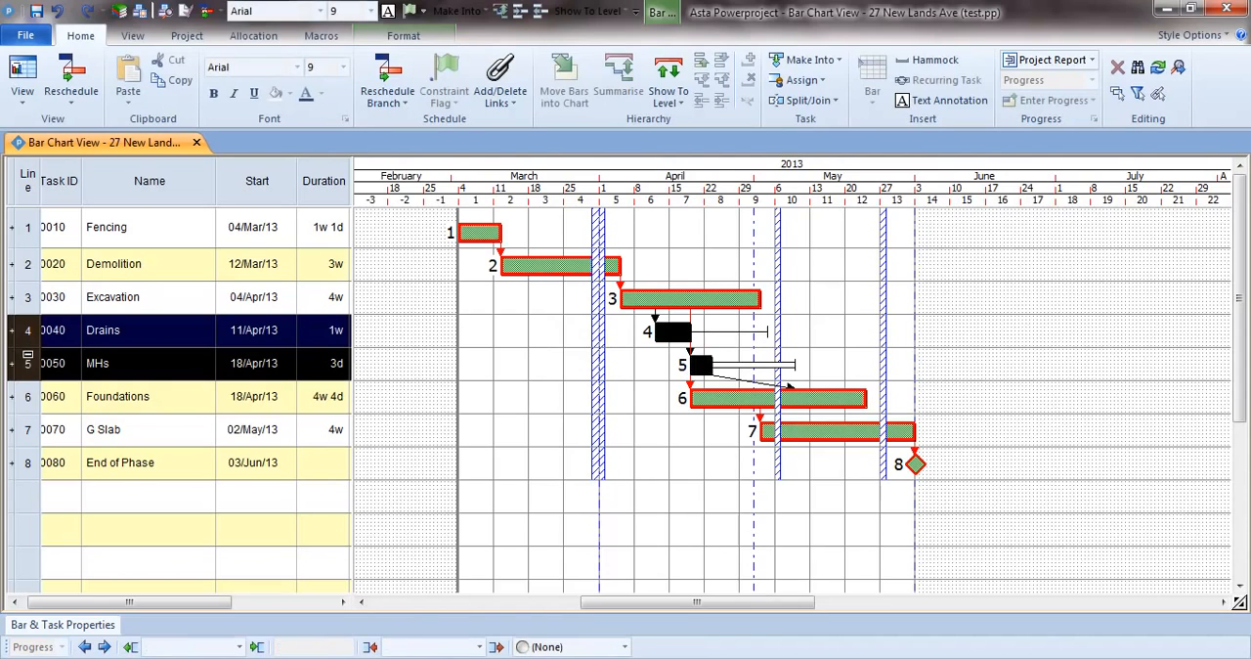
left_click(640, 364)
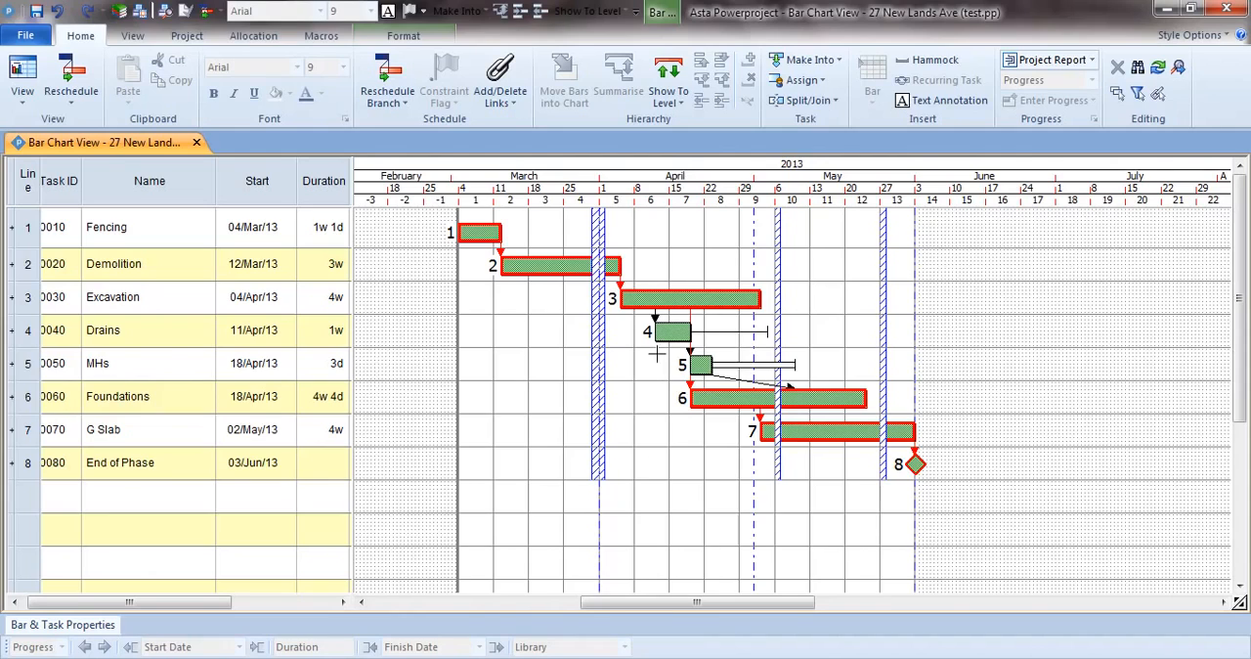
left_click(703, 363)
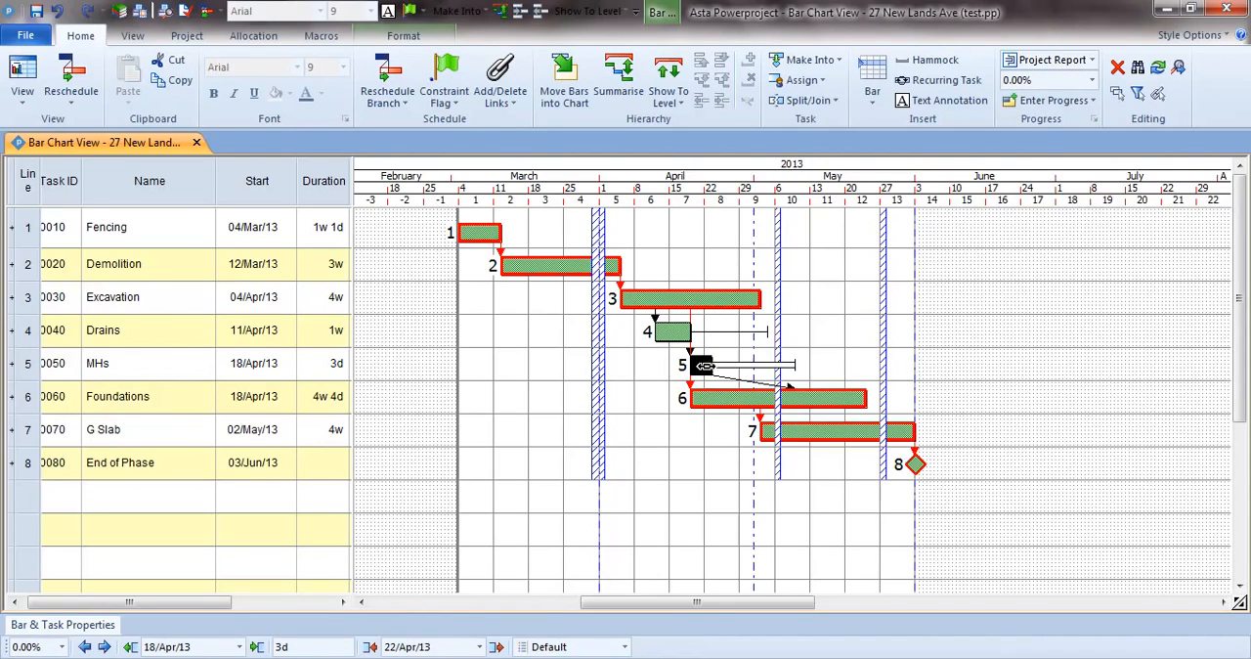
left_click_drag(701, 363, 788, 364)
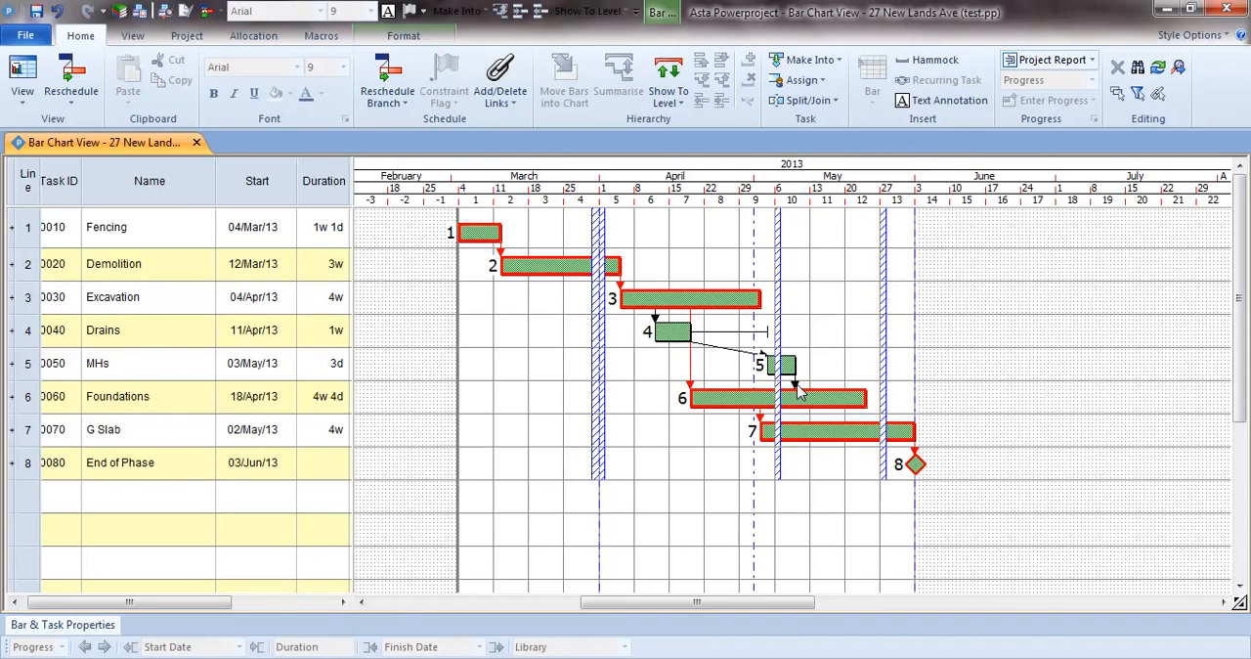
left_click(58, 14)
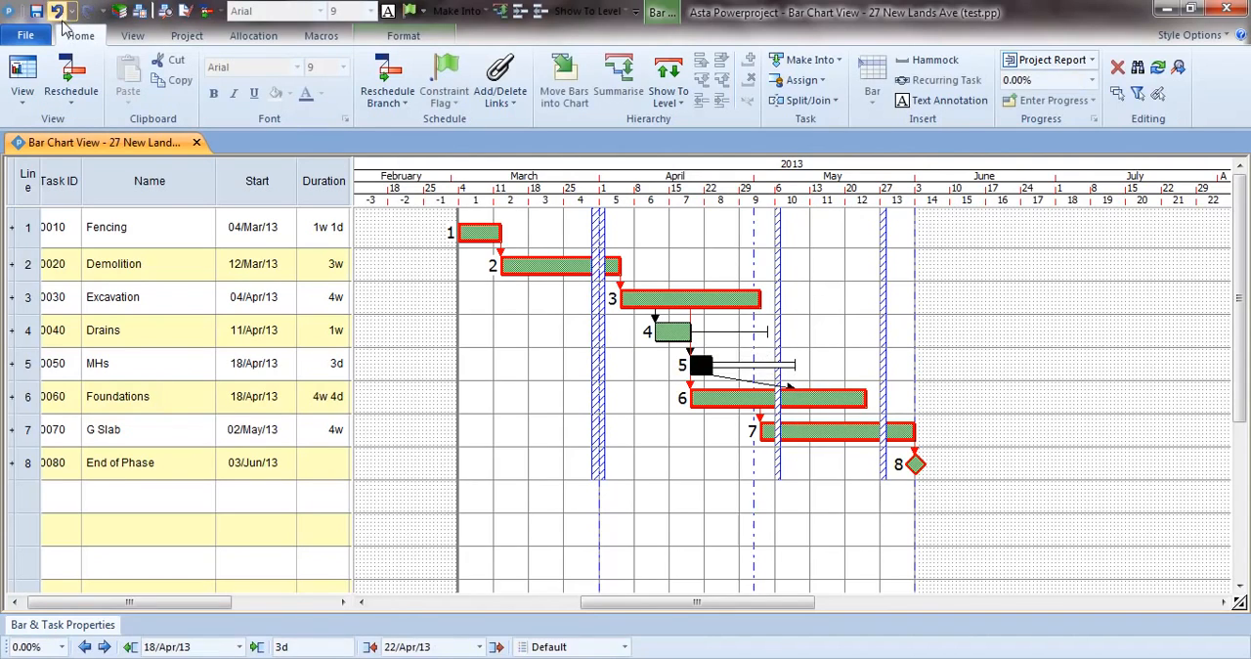
Try moving the Drains bar to the end of its float, starting 26/Apr/13, and undo the move.
left_click(671, 334)
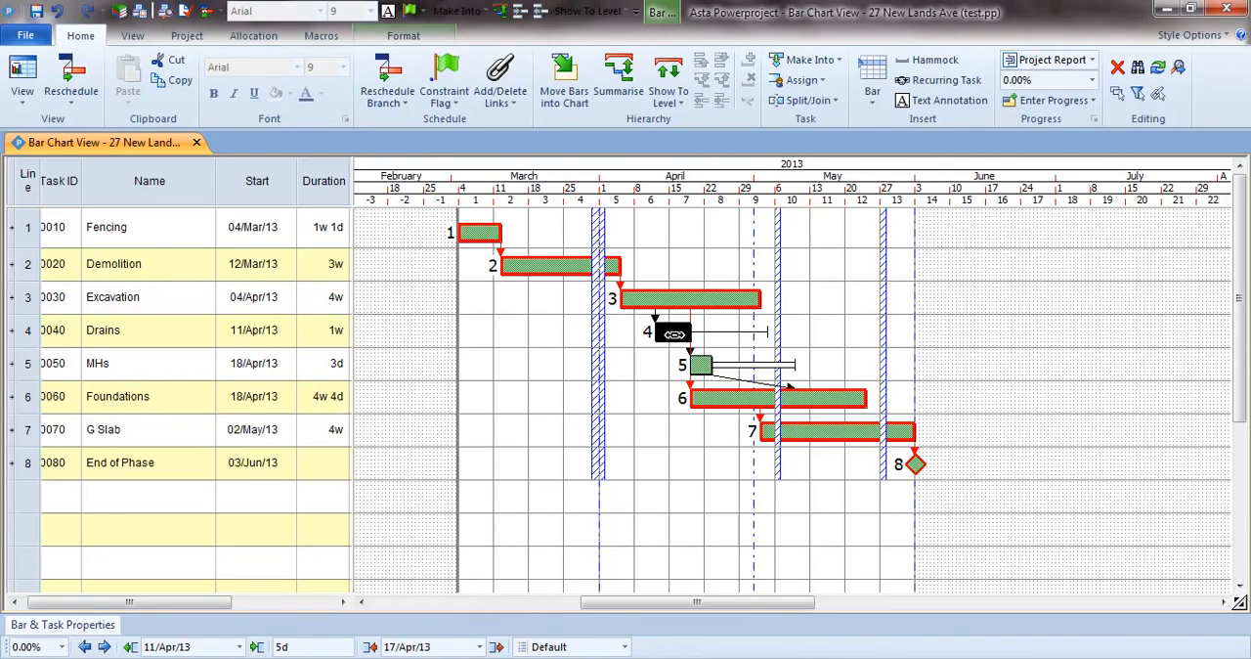
left_click_drag(674, 335, 751, 333)
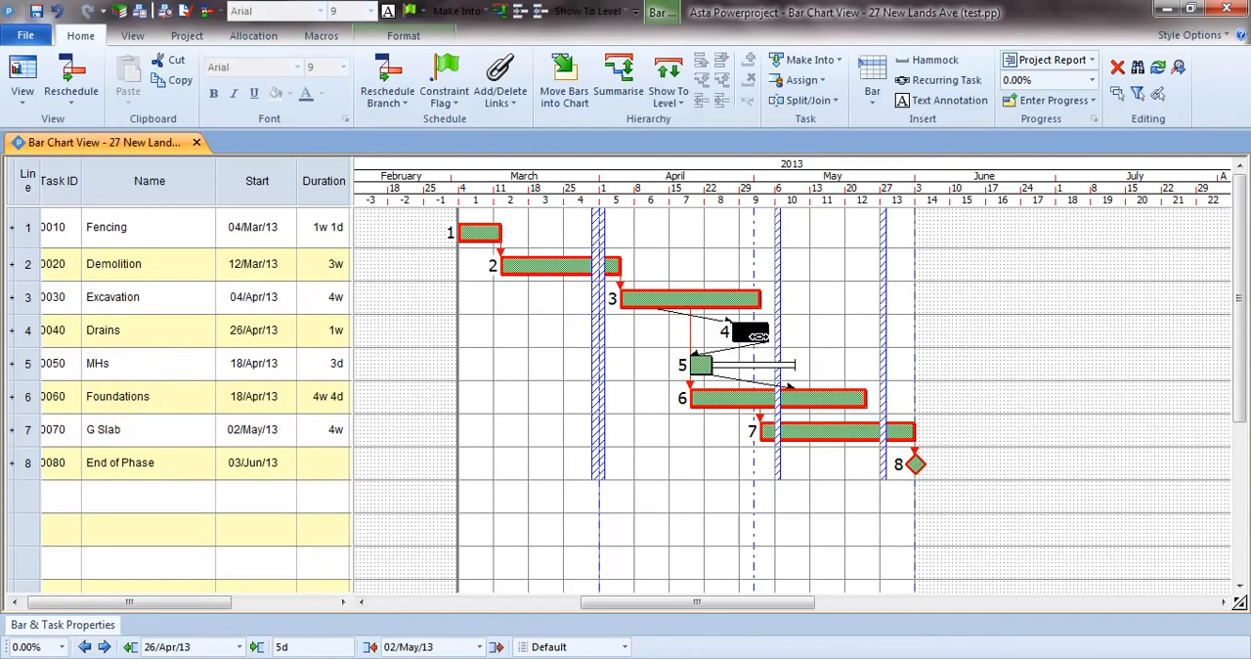
mouse_move(762, 345)
left_click(653, 373)
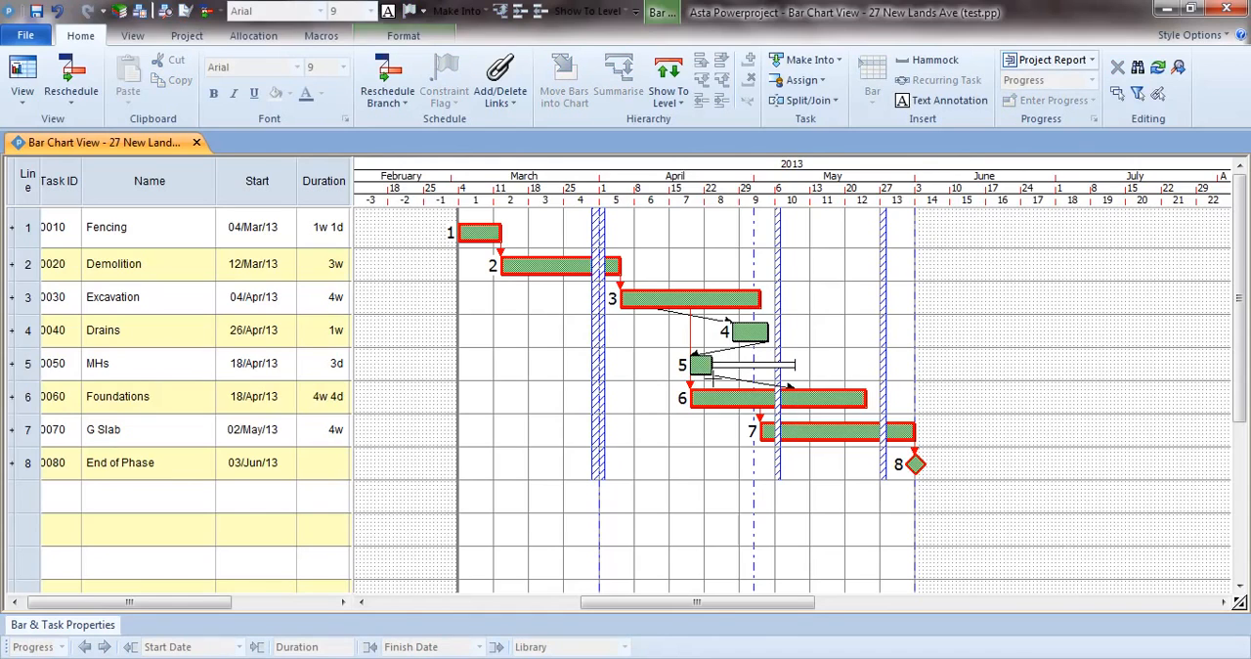
left_click(57, 12)
left_click(508, 327)
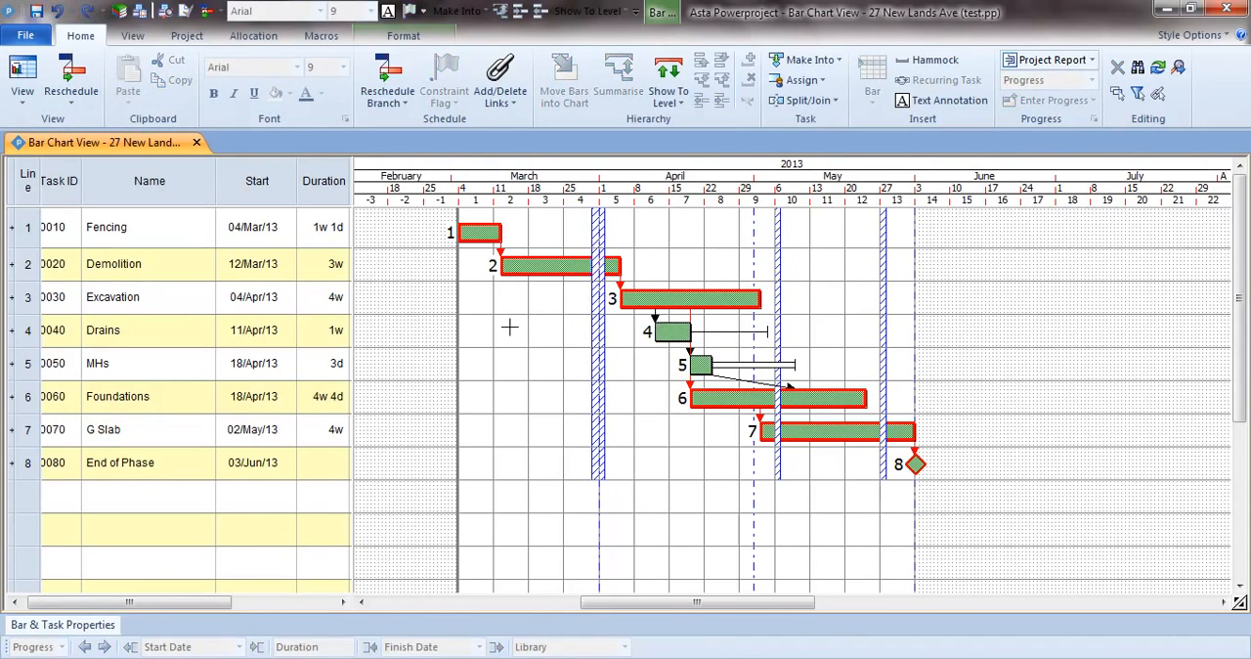